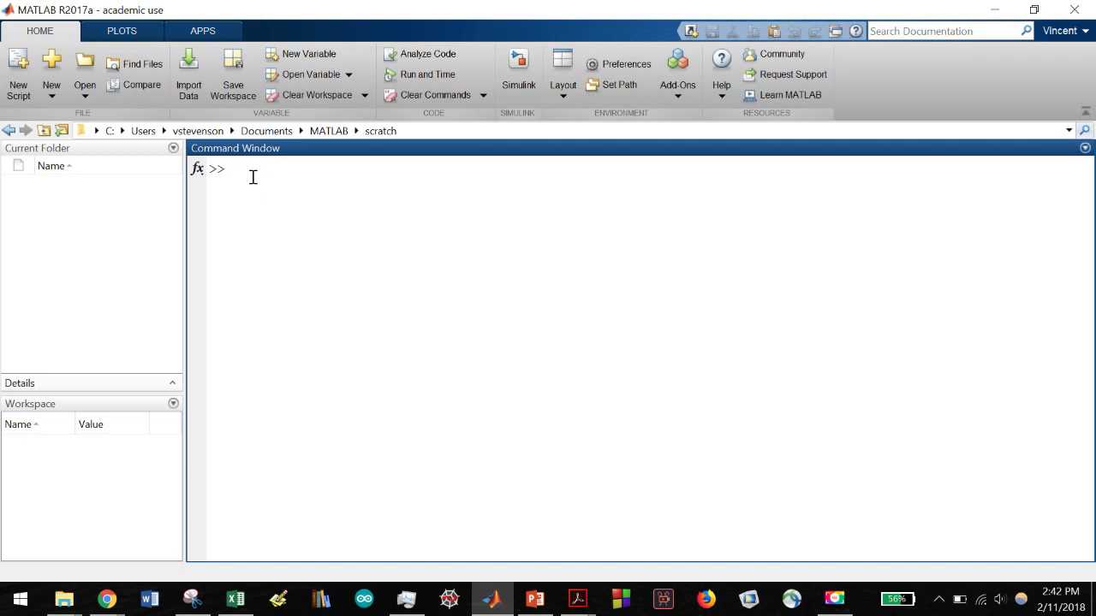
Start Simulink from the MATLAB prompt, create a blank model, and open the Library Browser.
type("simulink")
key("Return")
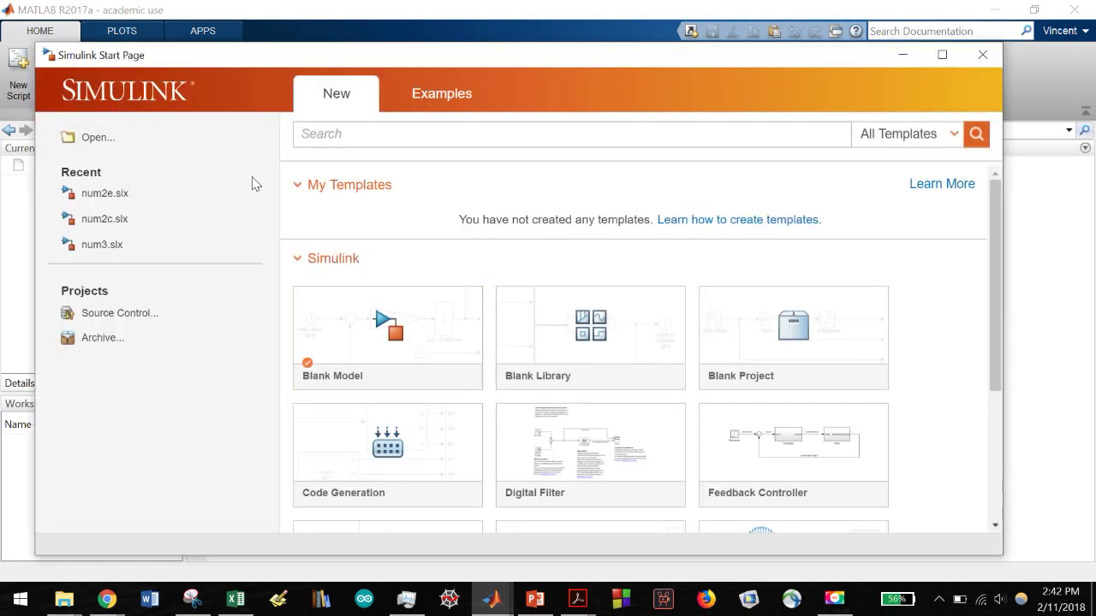
left_click(390, 331)
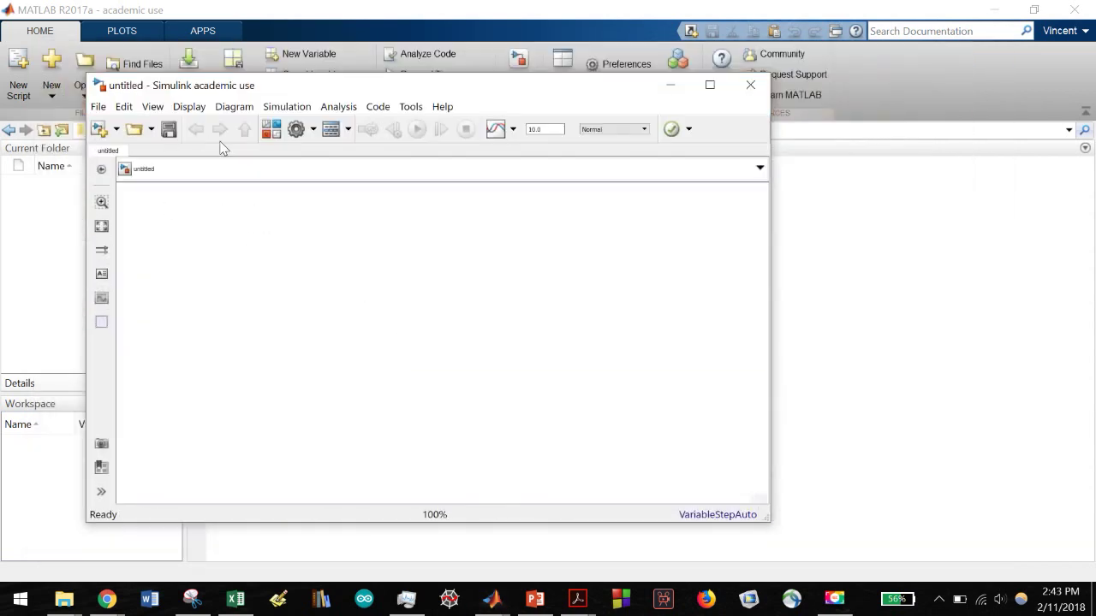
left_click(274, 128)
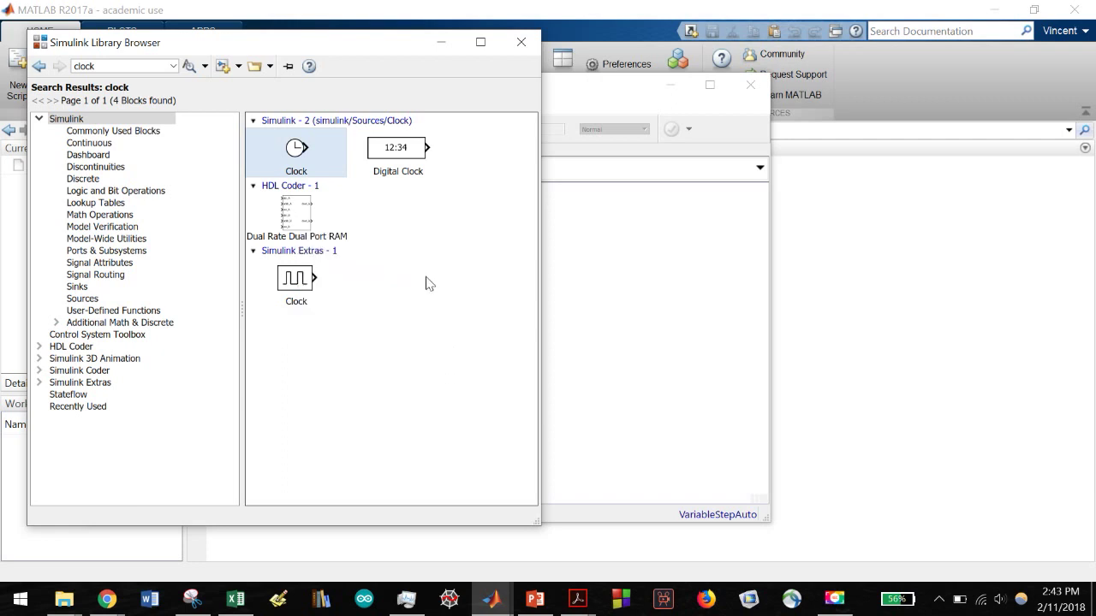
Search the library for 'step', then place a Step block on the left and an XY Graph on the right.
double_click(109, 65)
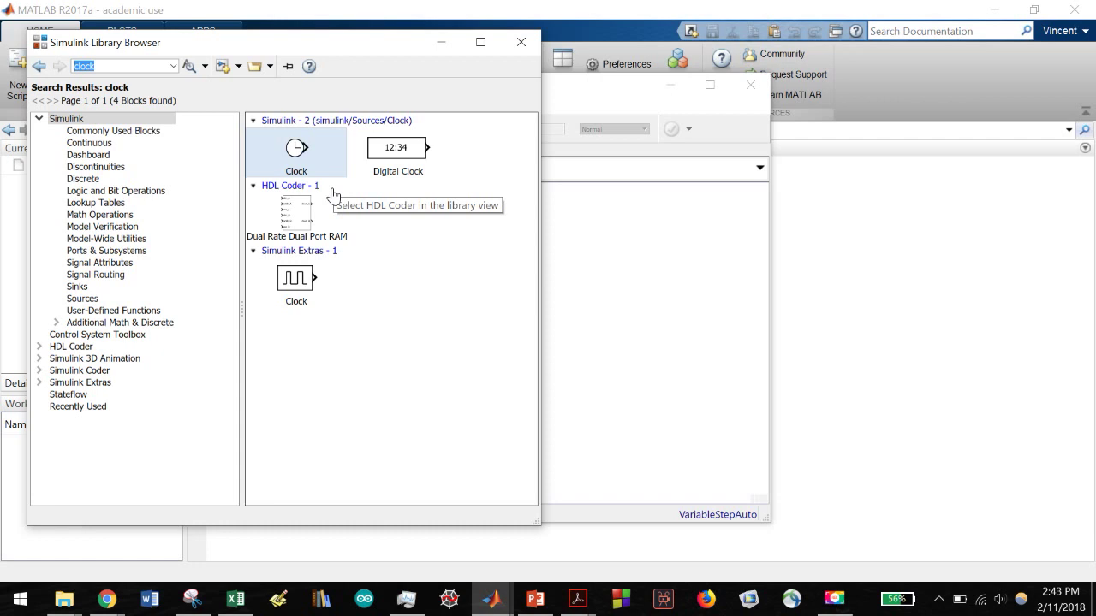
type("step")
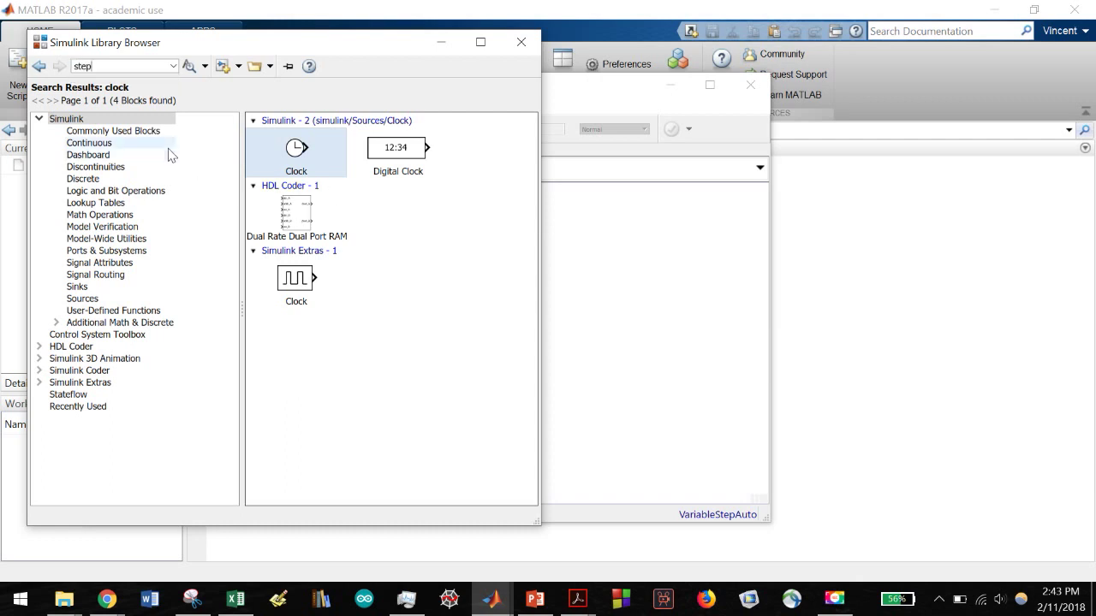
double_click(131, 67)
key("Return")
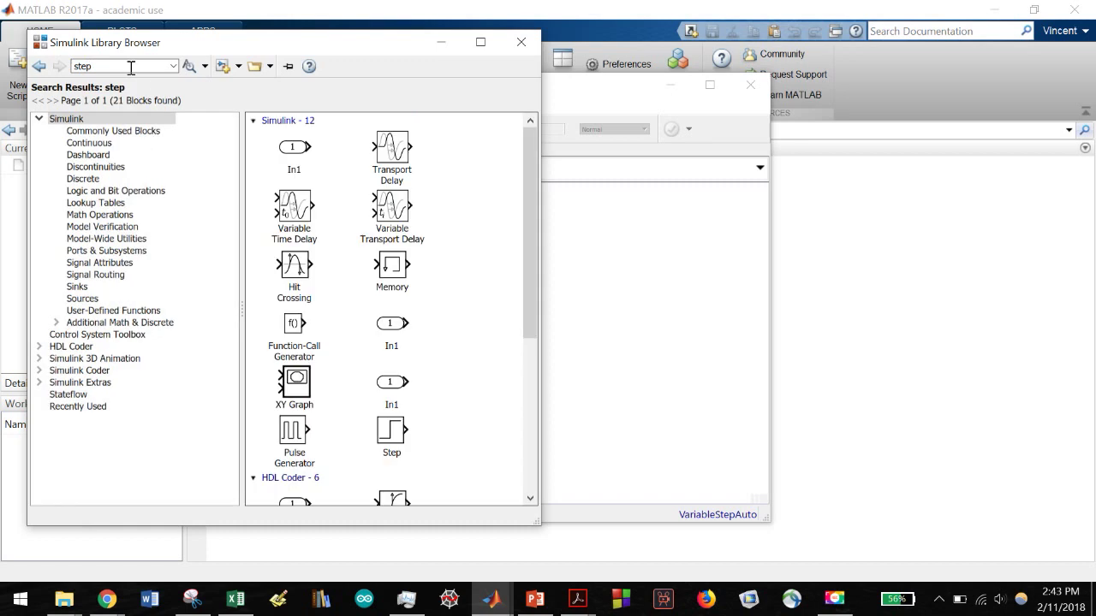
left_click_drag(390, 438, 190, 316)
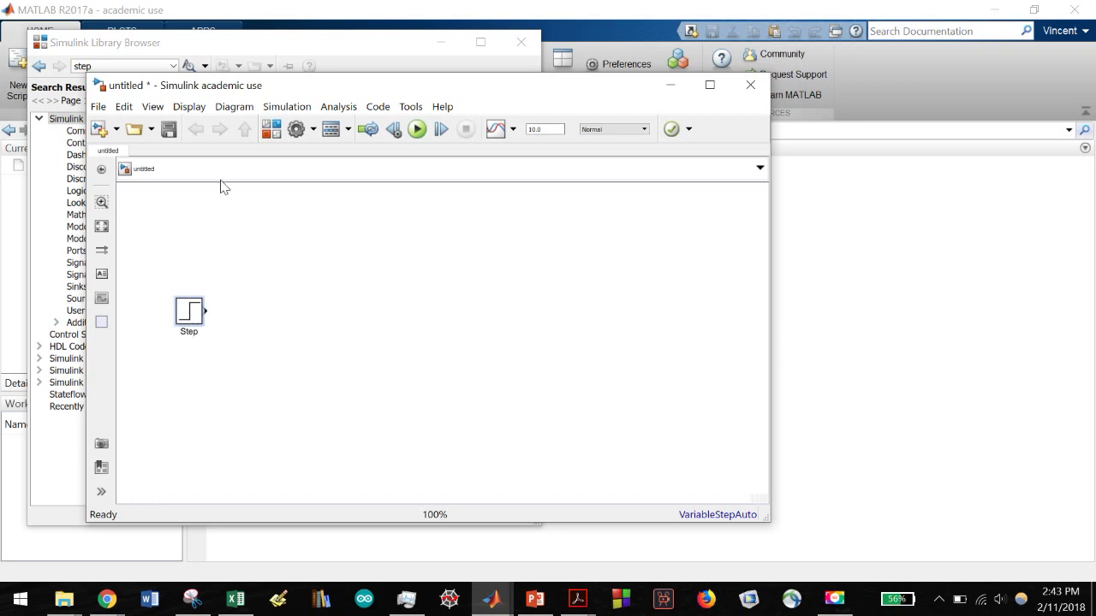
left_click(263, 346)
left_click(272, 129)
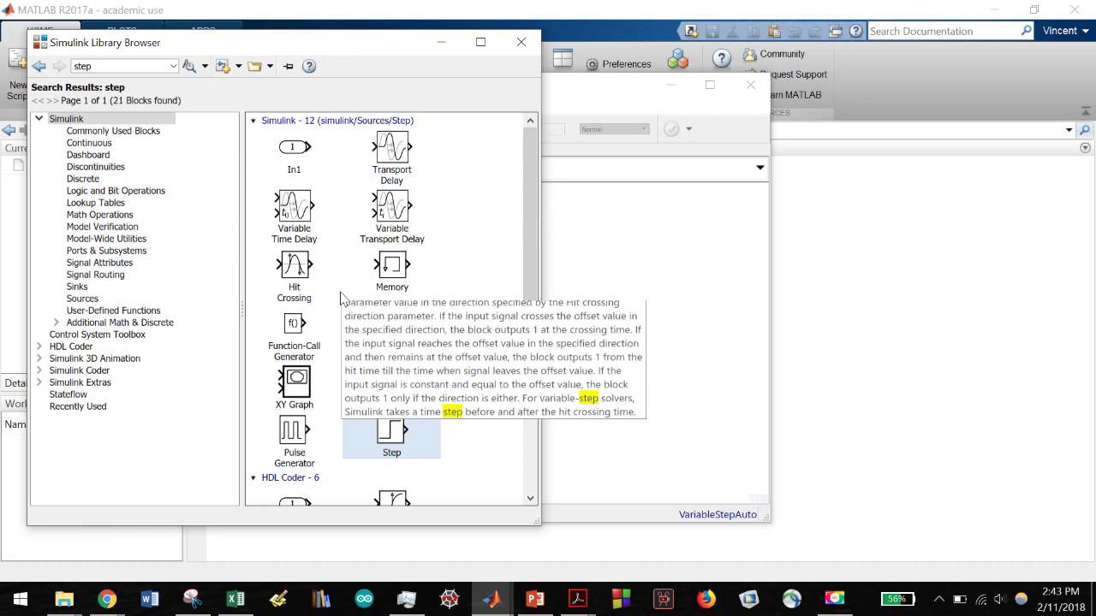
left_click_drag(299, 387, 599, 320)
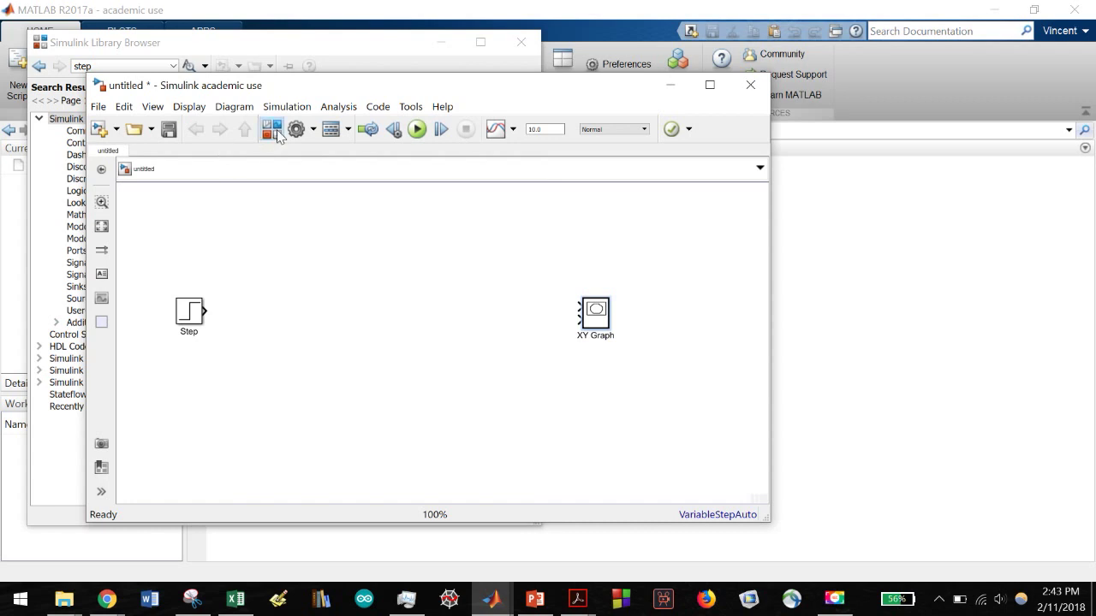
Search the library for 'transfer' and place a Transfer Fcn block between Step and XY Graph.
left_click(272, 130)
left_click(74, 66)
key("Delete")
key("Delete")
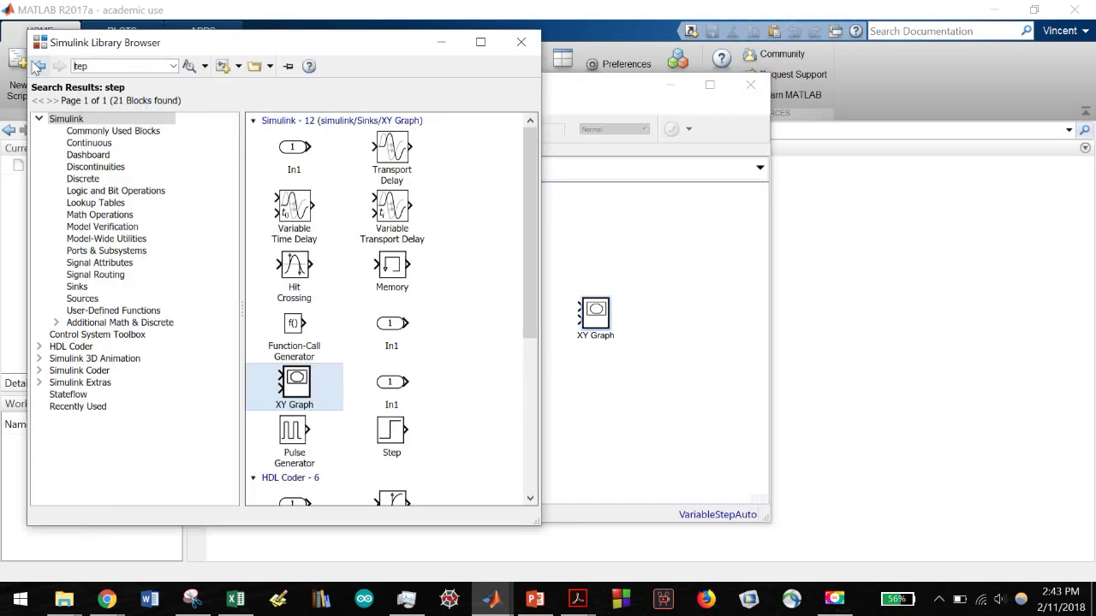
key("Delete")
key("Delete")
type("s")
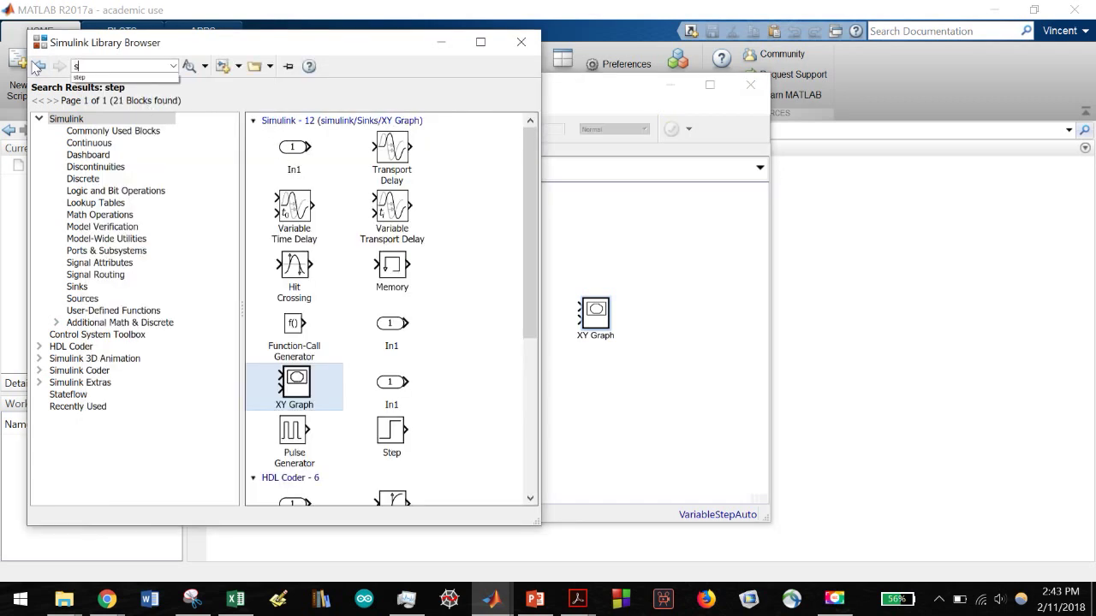
key("BackSpace")
type("transfer")
key("Return")
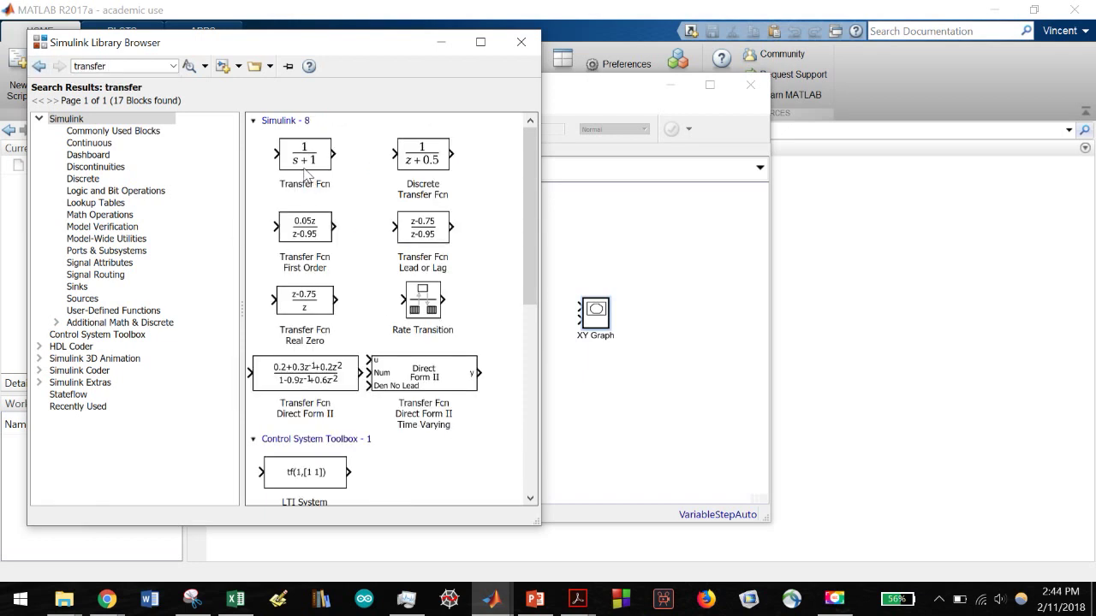
left_click_drag(305, 174, 394, 321)
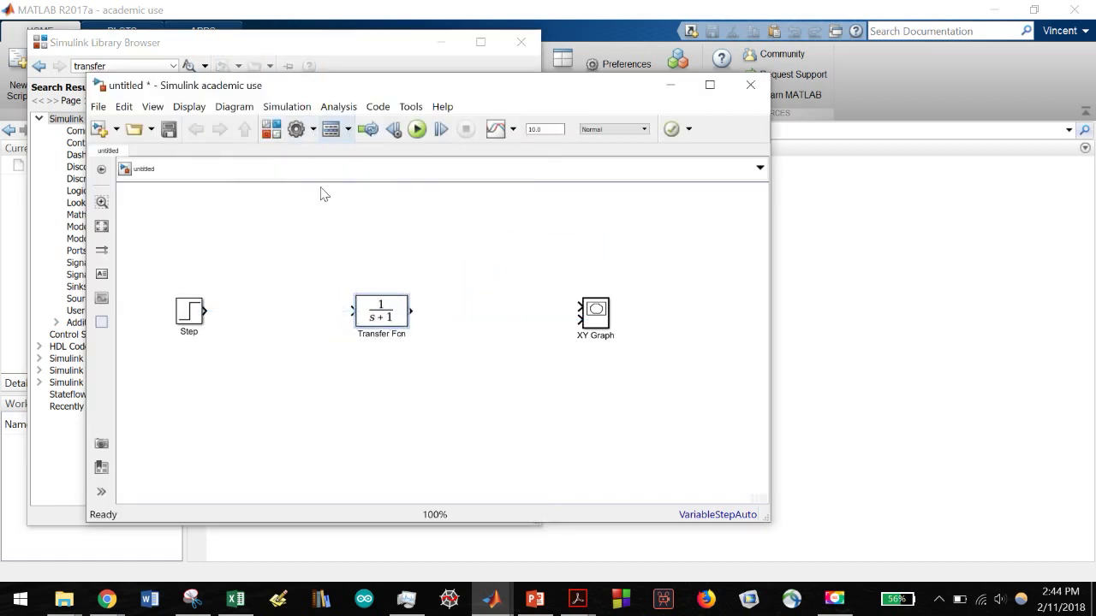
Search for clock blocks and place a Clock block above the XY Graph.
left_click(266, 134)
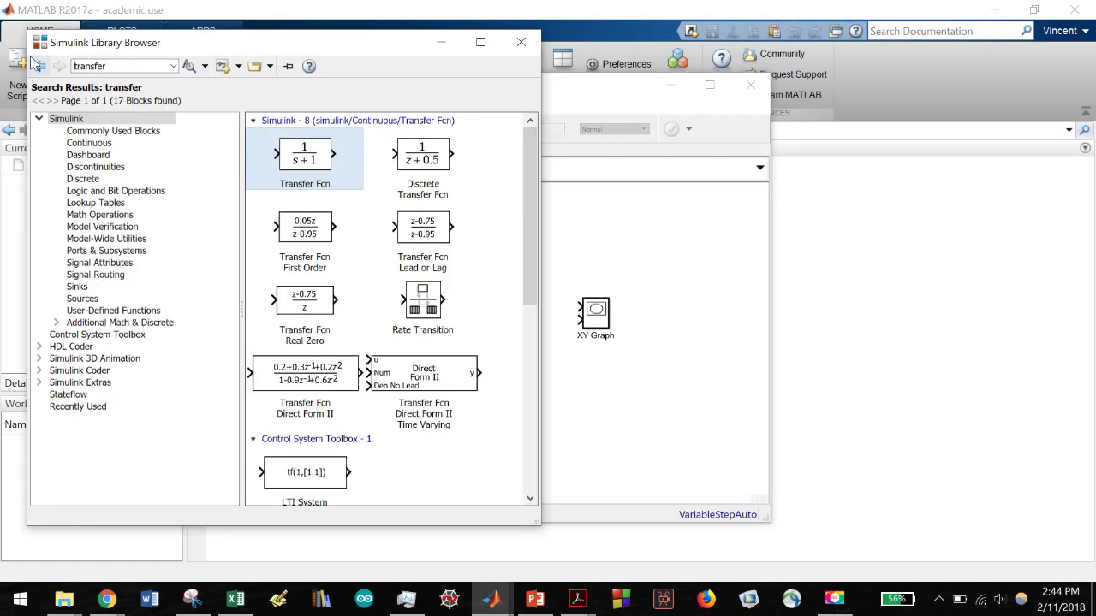
key("ctrl+a")
key("Delete")
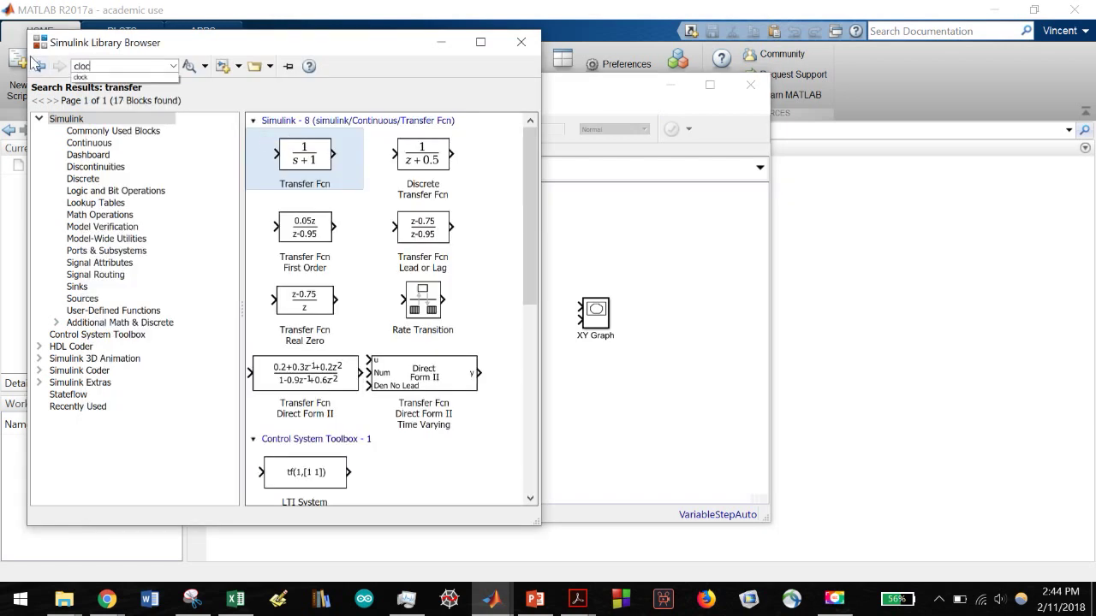
type("k")
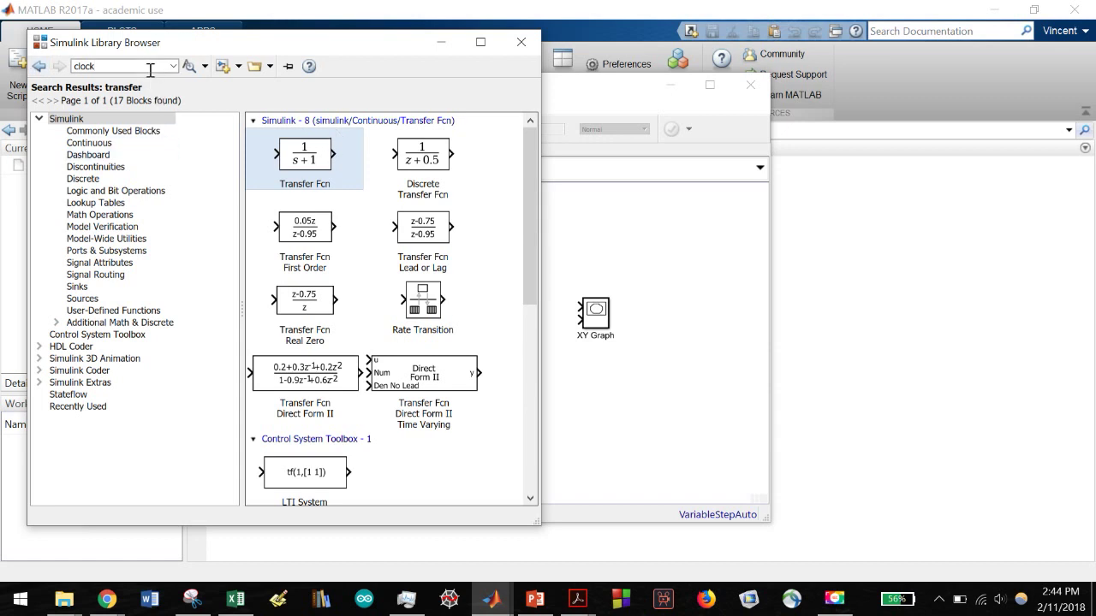
key("Return")
left_click_drag(297, 152, 493, 235)
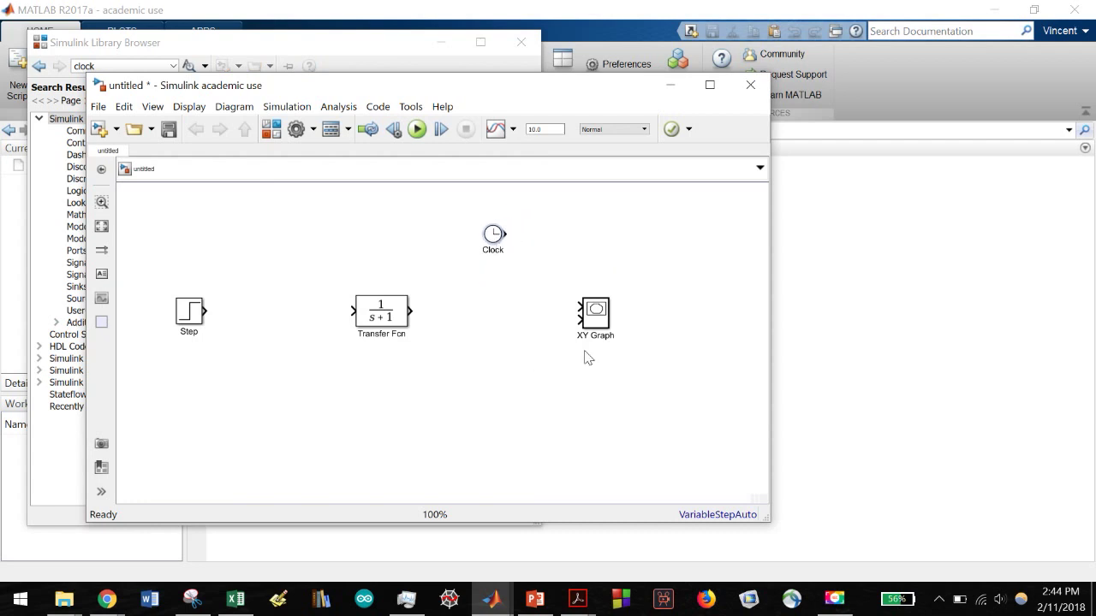
left_click_drag(601, 322, 579, 310)
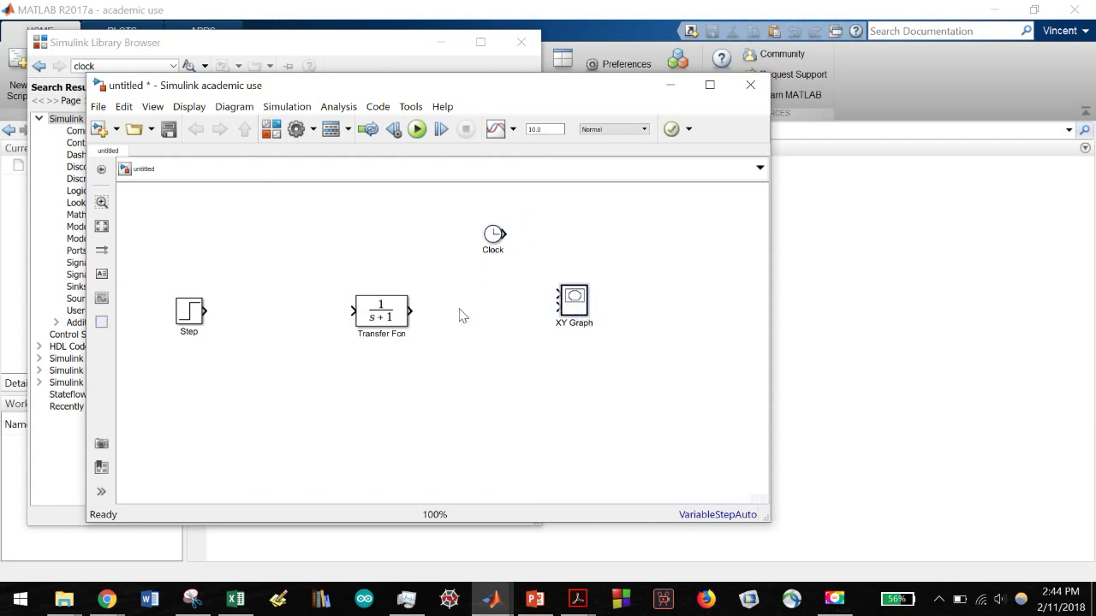
Connect Step to Transfer Fcn and the Clock output to the XY Graph's upper input.
left_click_drag(206, 310, 556, 308)
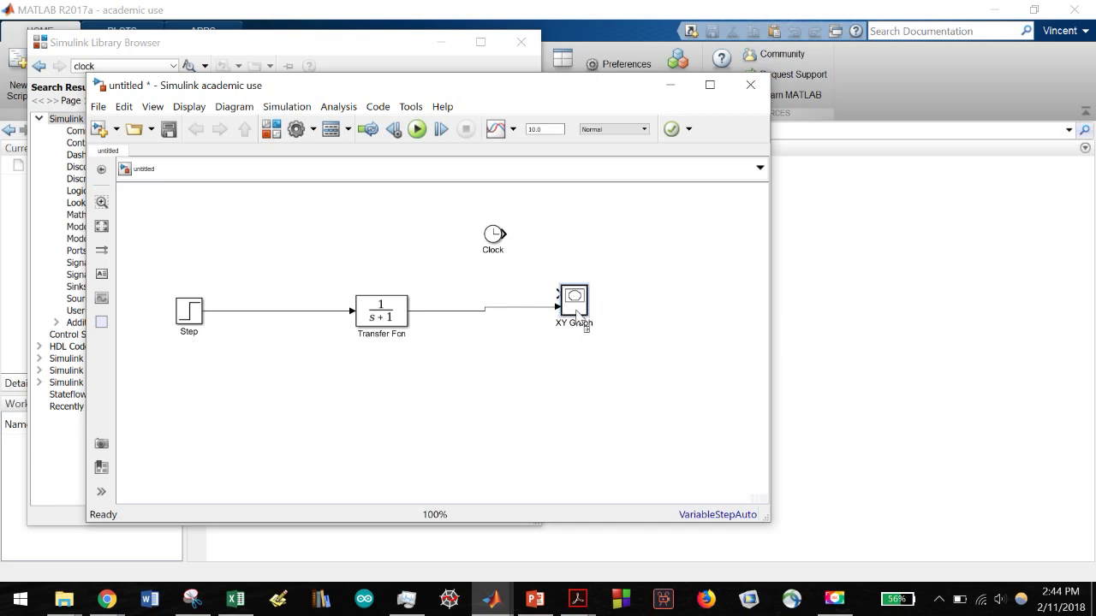
left_click_drag(582, 318, 582, 322)
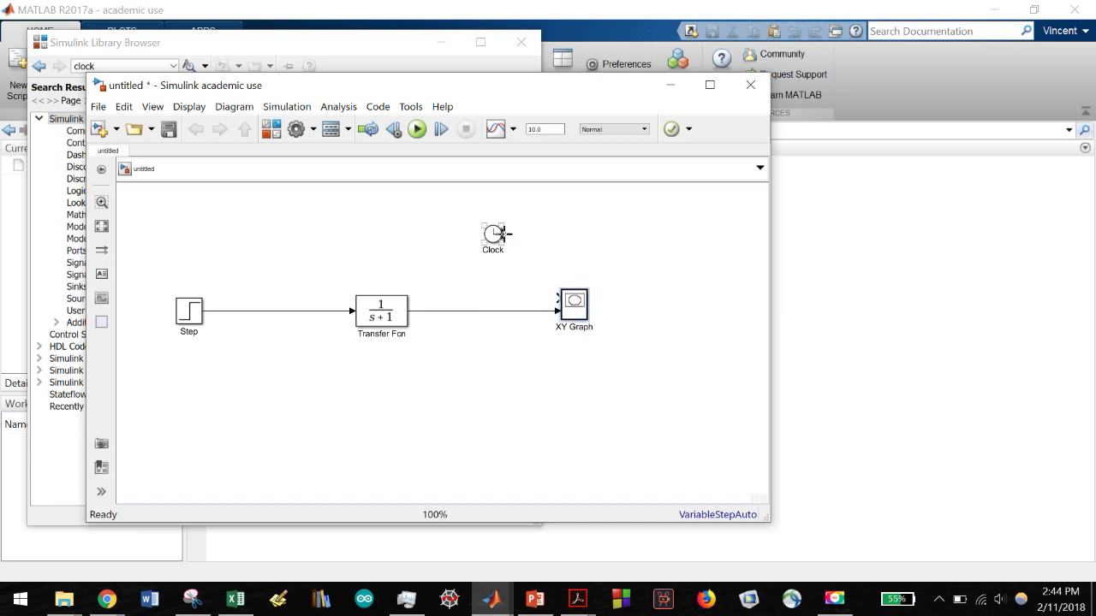
left_click_drag(503, 233, 555, 300)
left_click(300, 382)
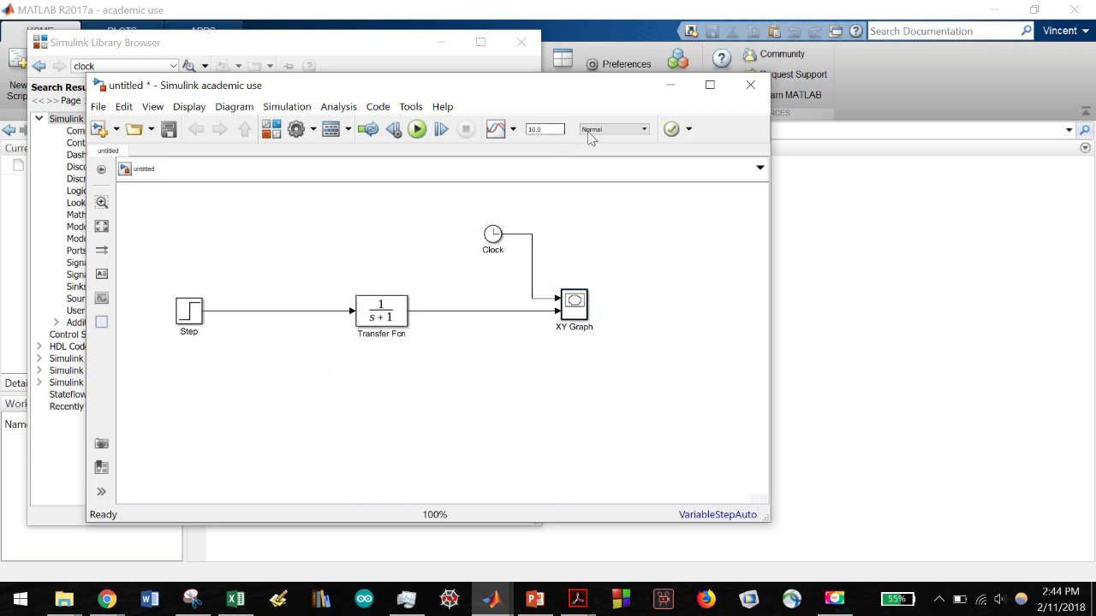
Open the Transfer Fcn block's parameters.
left_click(558, 129)
left_click(388, 329)
left_click(388, 346)
left_click(386, 324)
double_click(386, 321)
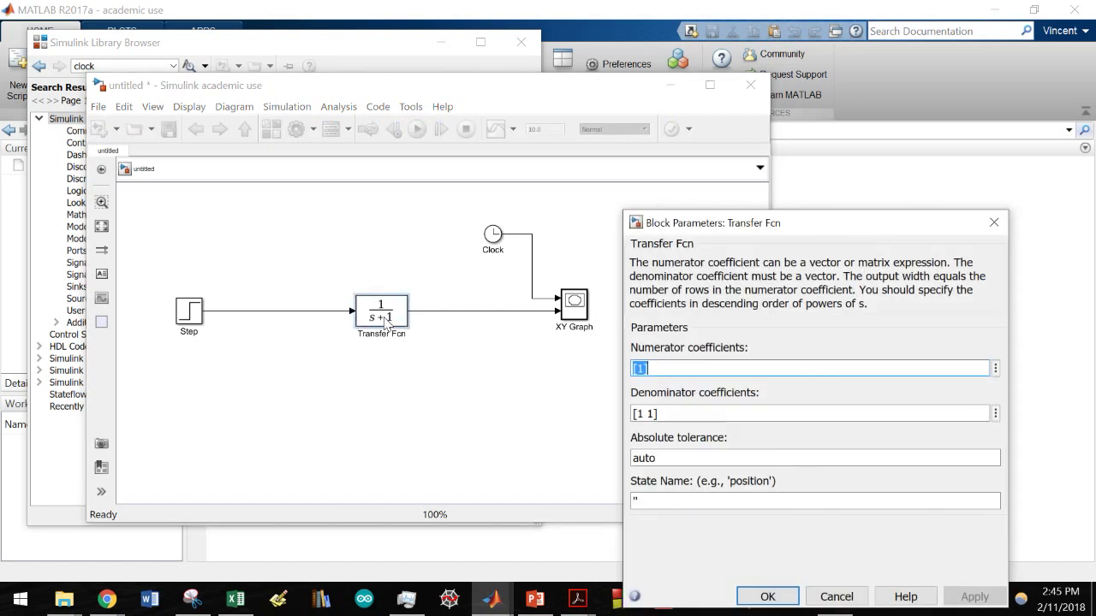
Set the Transfer Fcn numerator to [0.2] and denominator to [4 1], then apply and close.
left_click(645, 368)
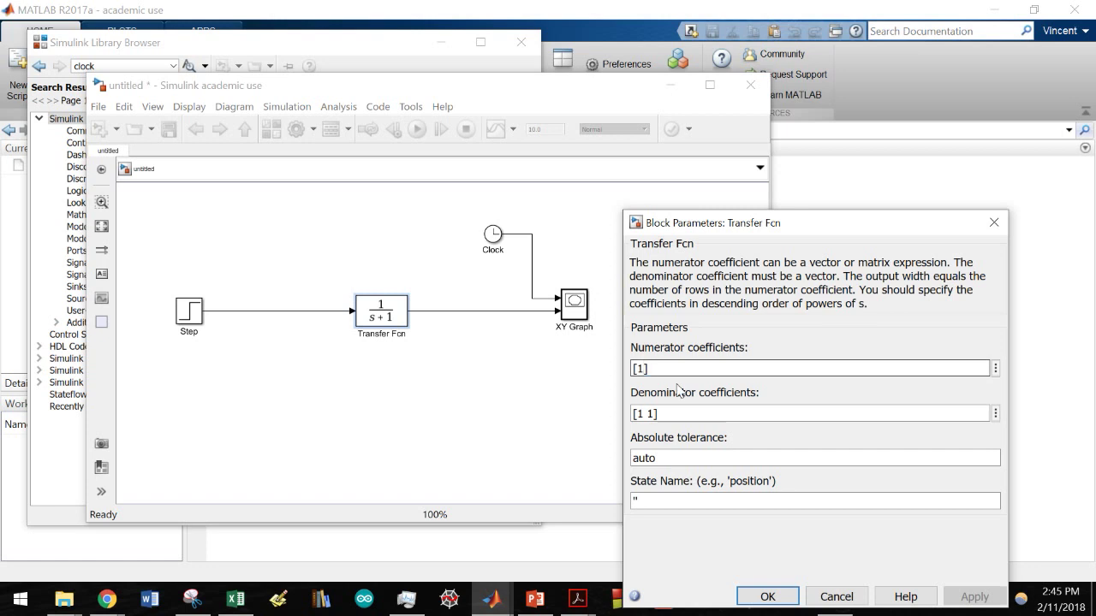
key("BackSpace")
type("0.2")
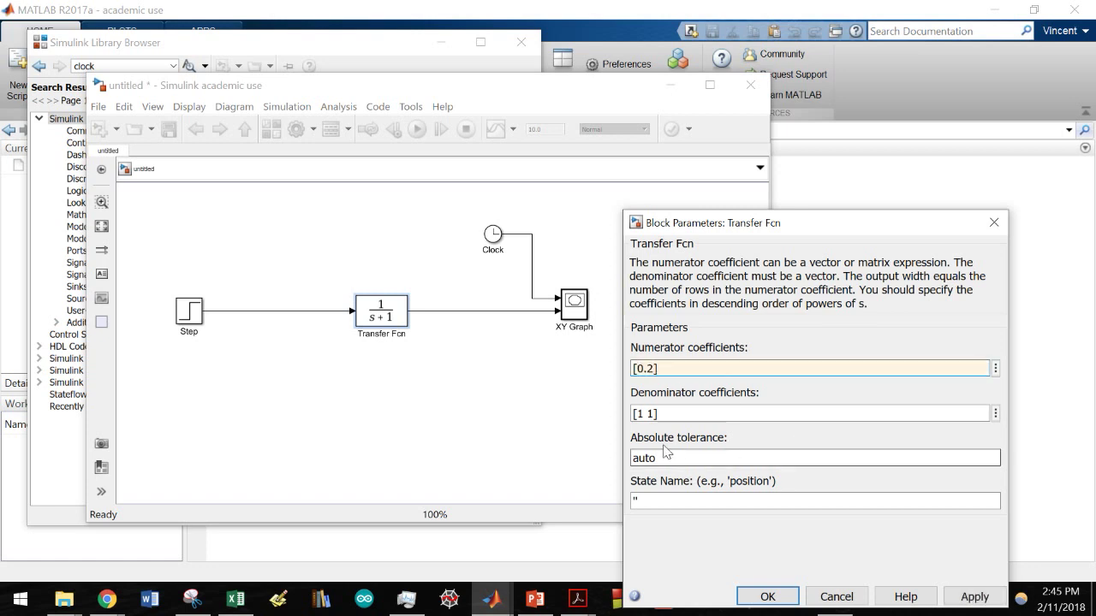
left_click(647, 417)
double_click(646, 417)
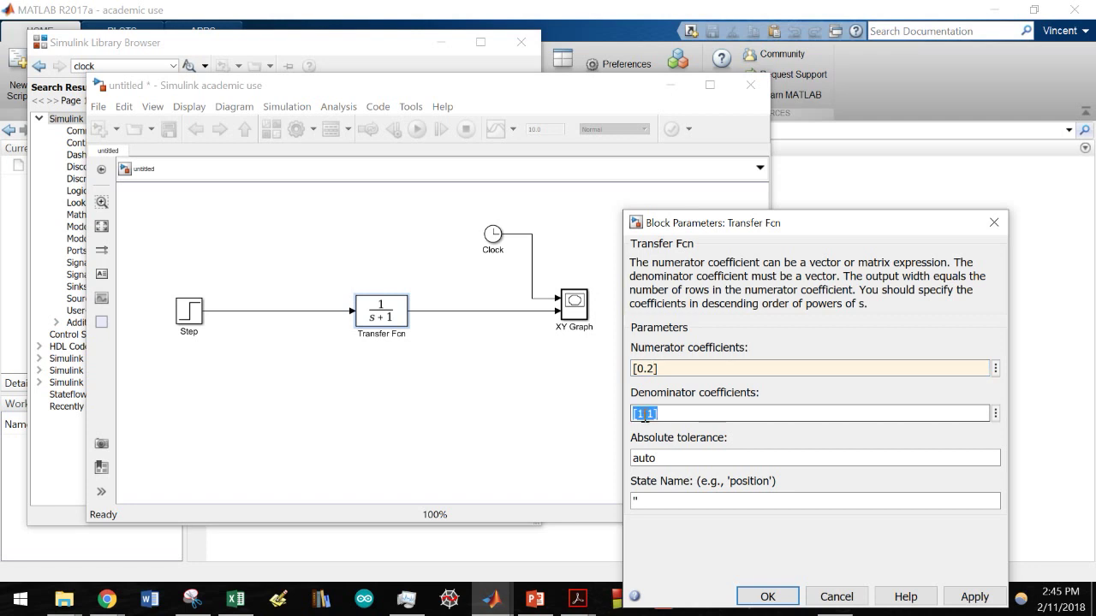
left_click(645, 417)
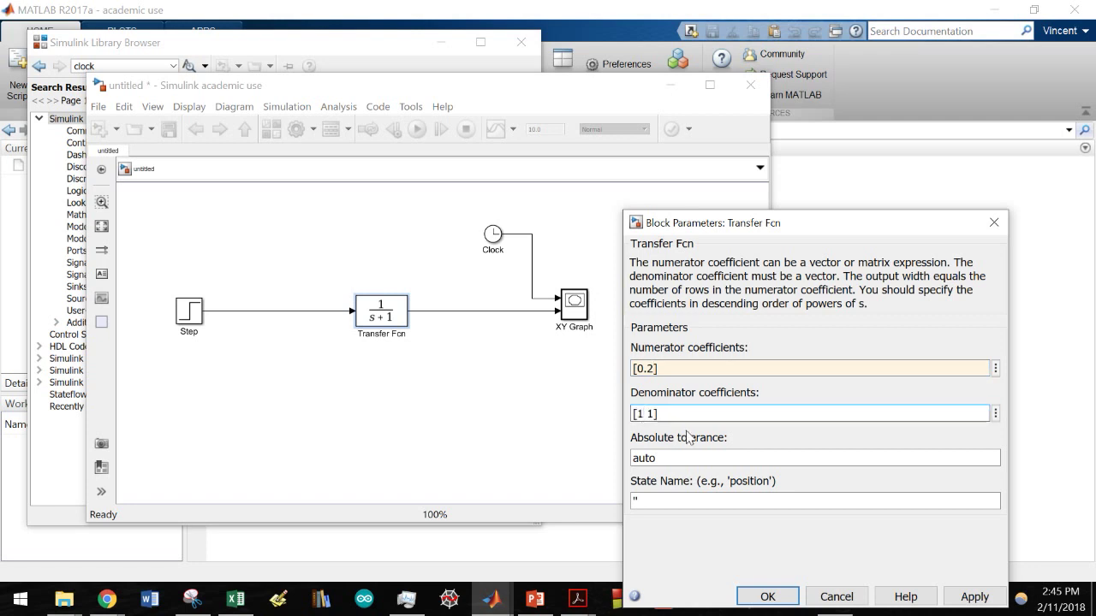
key("BackSpace")
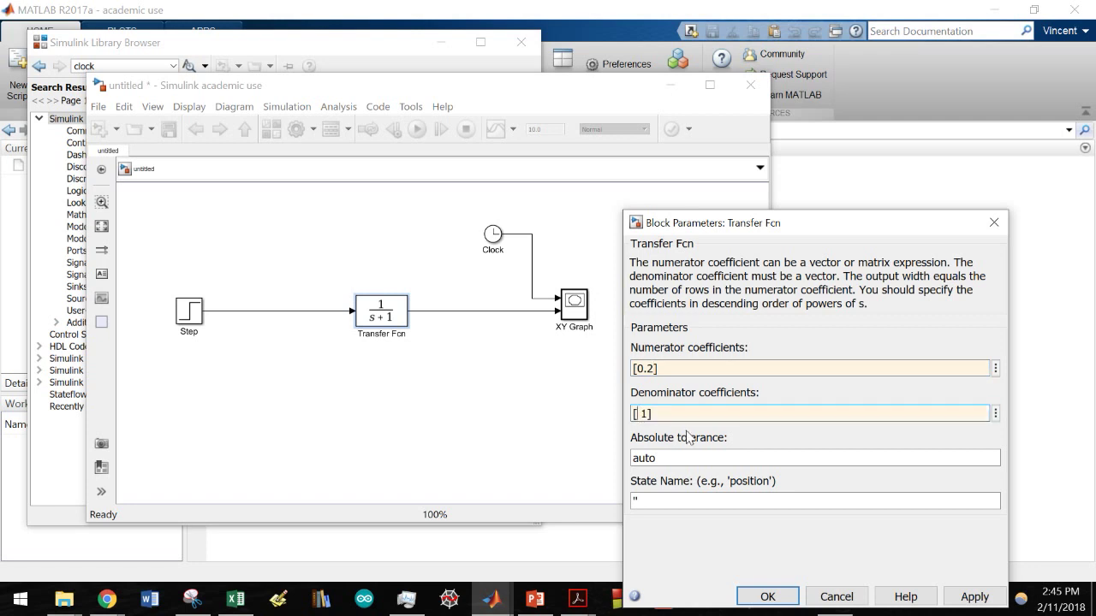
type("4")
left_click(969, 597)
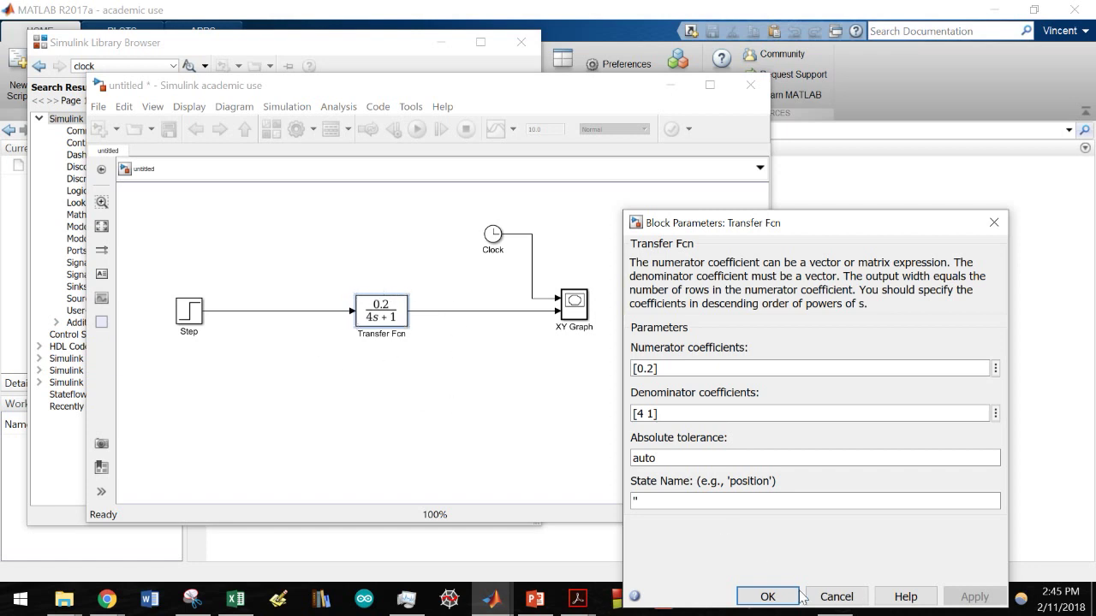
left_click(768, 596)
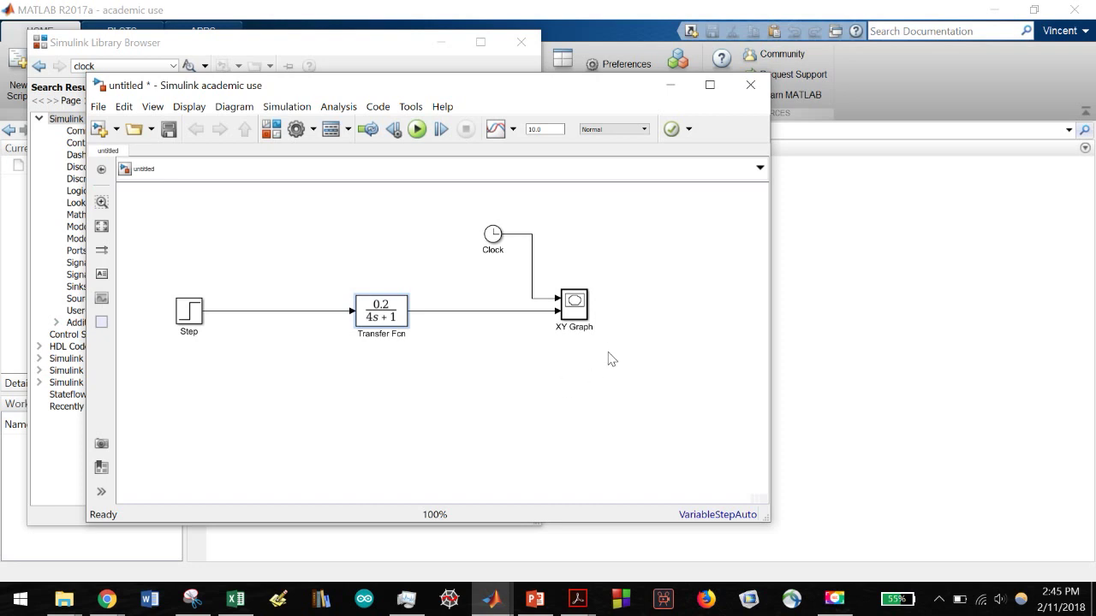
Set the simulation stop time to 40.
left_click(575, 306)
left_click(545, 129)
left_click(582, 308)
Give the XY Graph an X-min of 0 and X-max of 50, and apply.
double_click(582, 308)
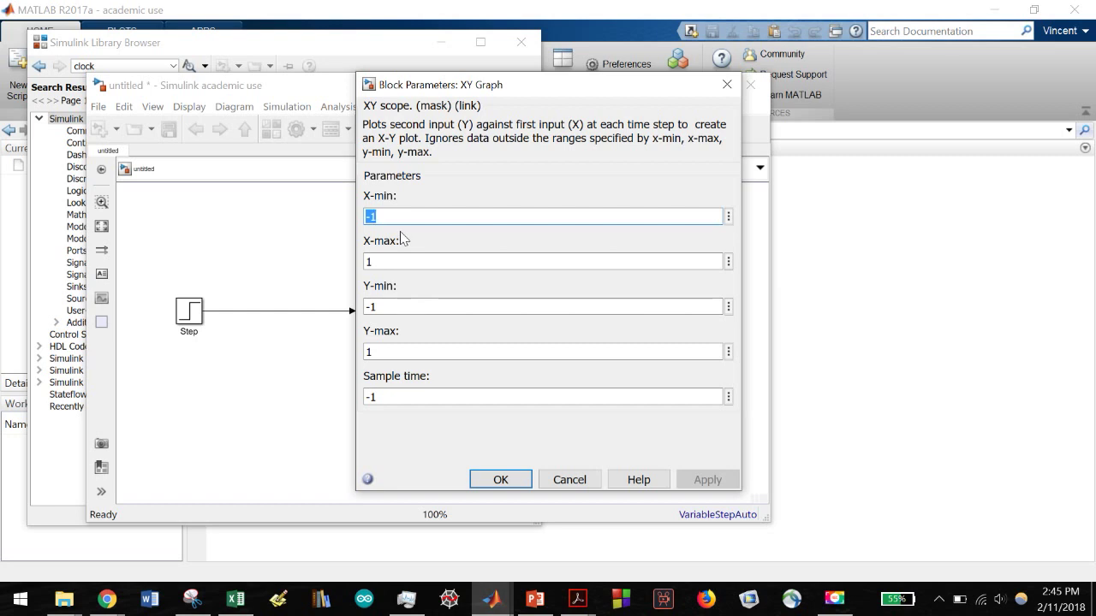
type("0")
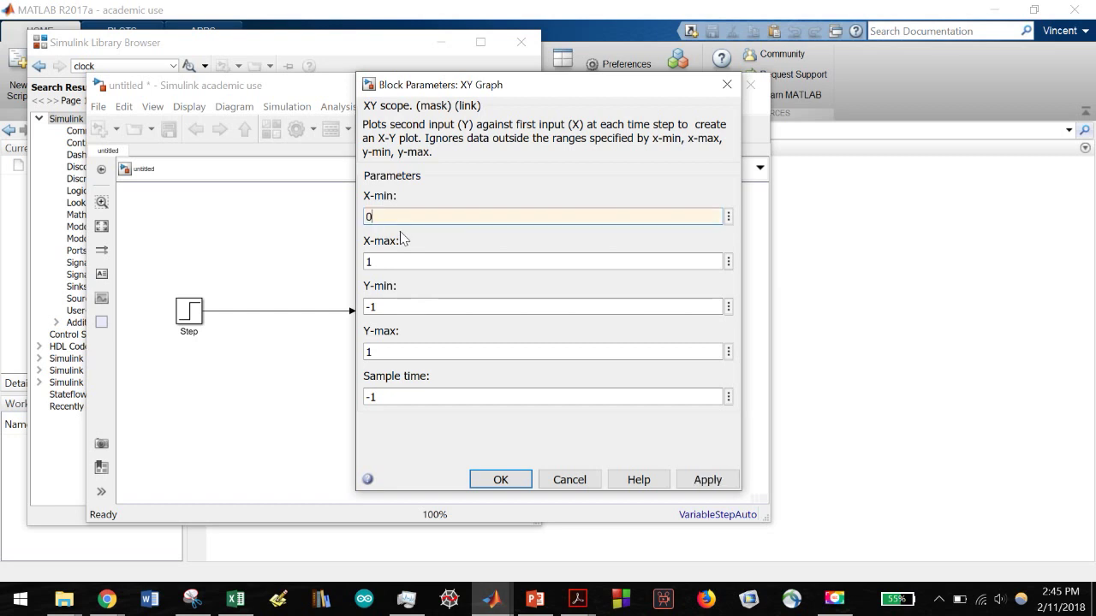
double_click(394, 259)
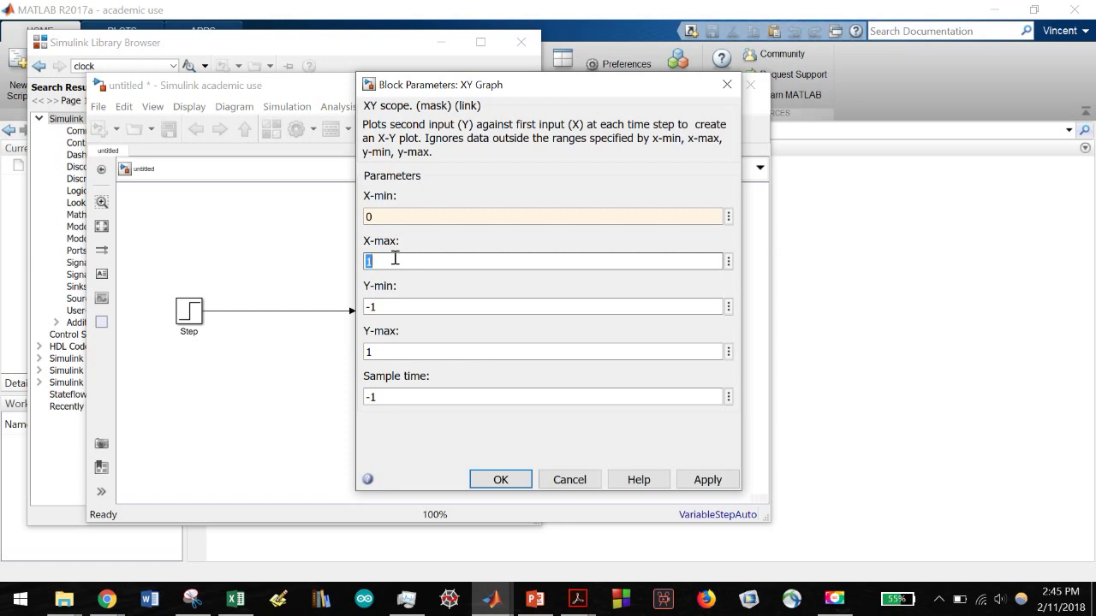
type("50")
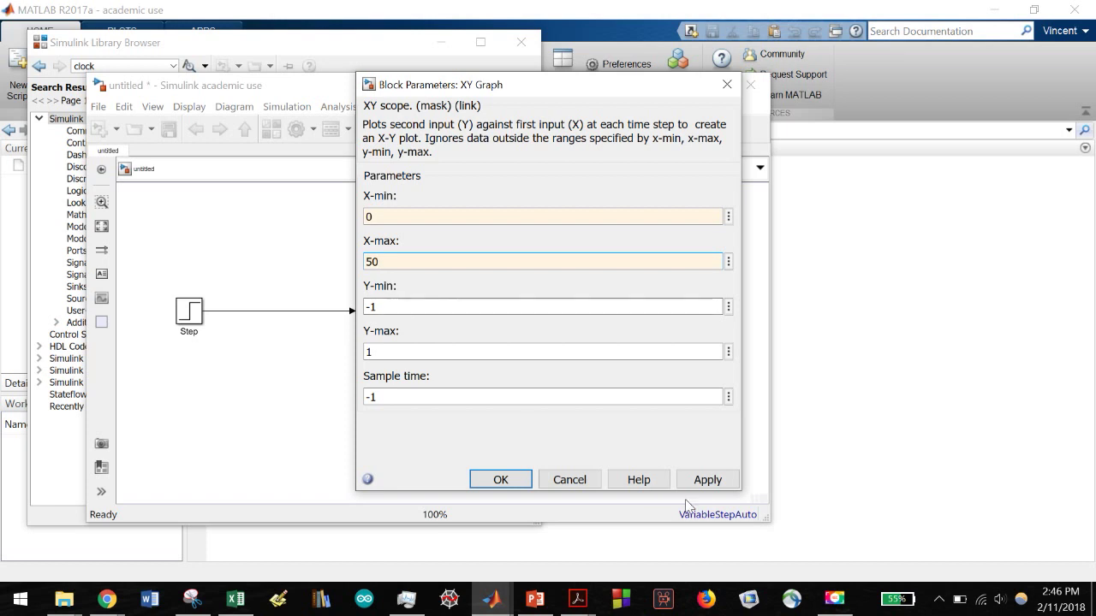
left_click(704, 481)
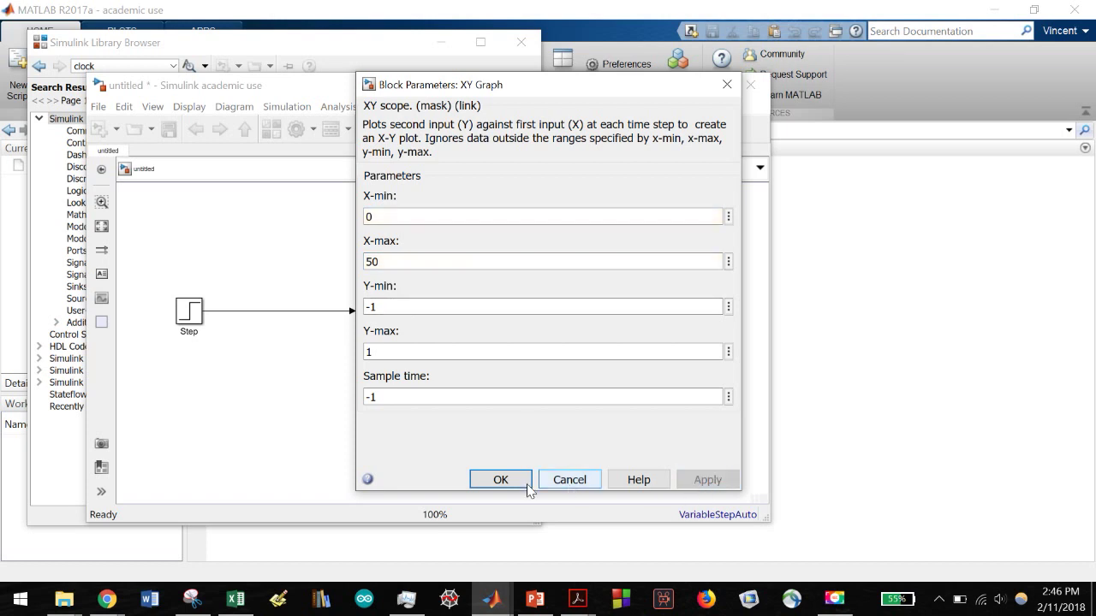
Run the simulation and move the plot window showing the response levelling near 0.2.
left_click(500, 479)
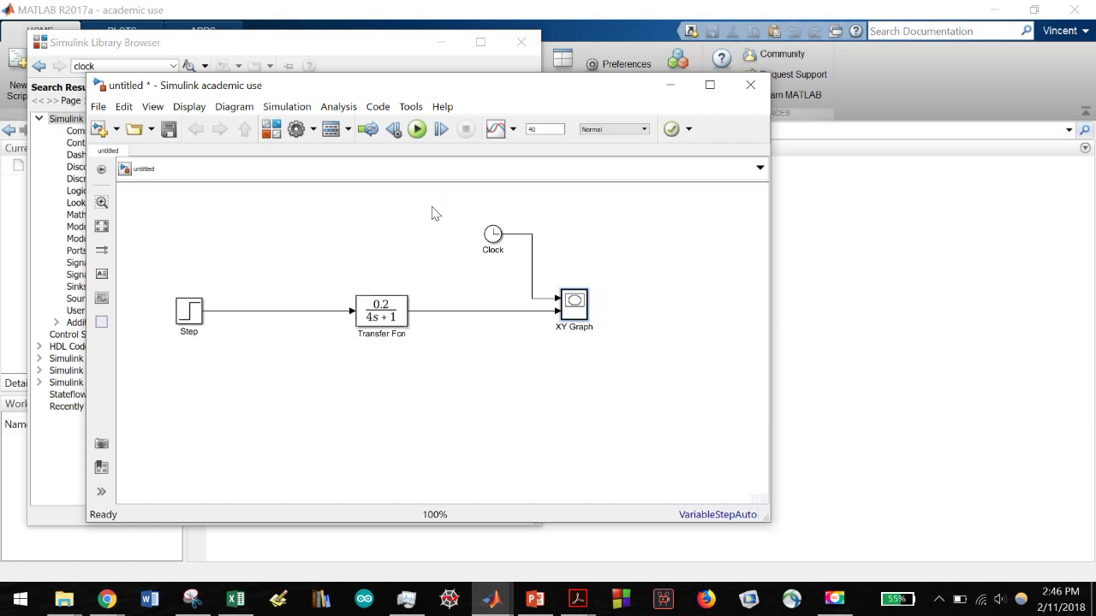
left_click(418, 131)
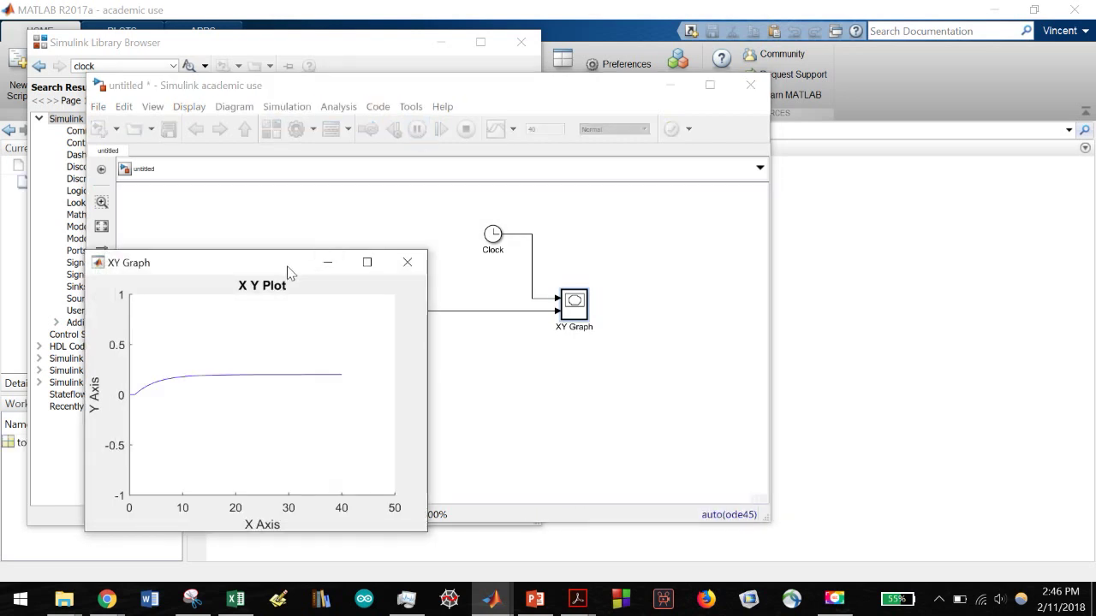
left_click_drag(288, 267, 424, 204)
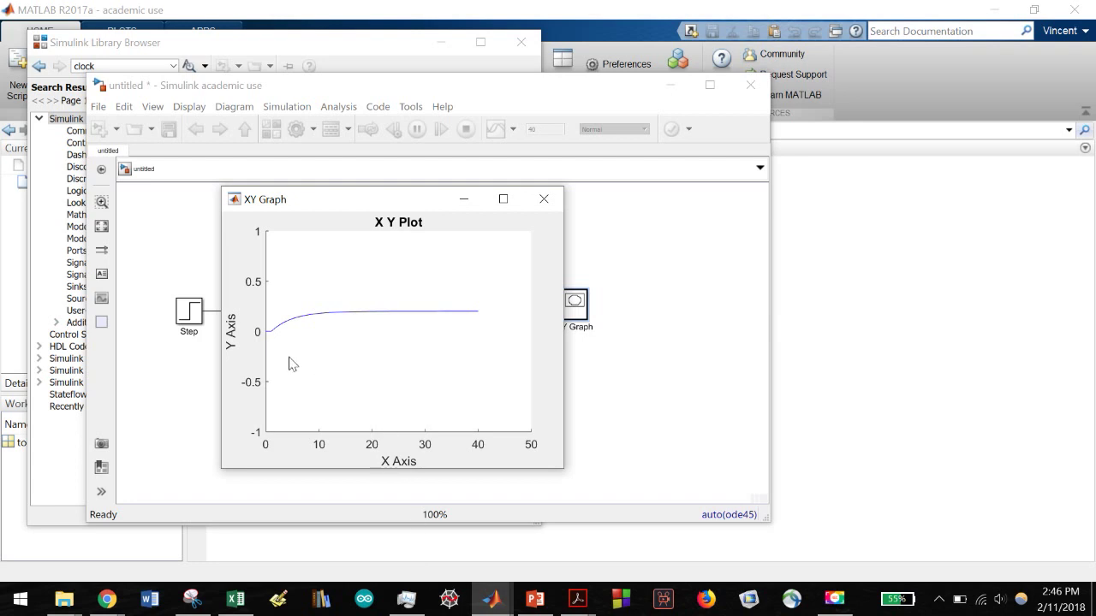
Open the Step block's parameters, move the response plot to the upper right, then close them.
left_click(190, 314)
double_click(190, 314)
double_click(349, 374)
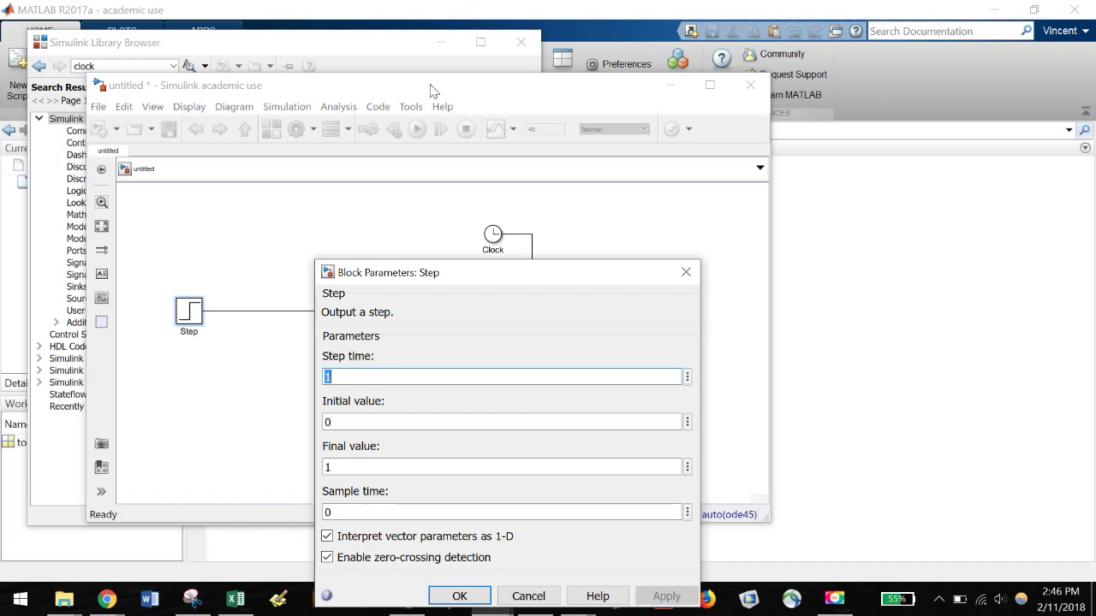
key("alt+Tab")
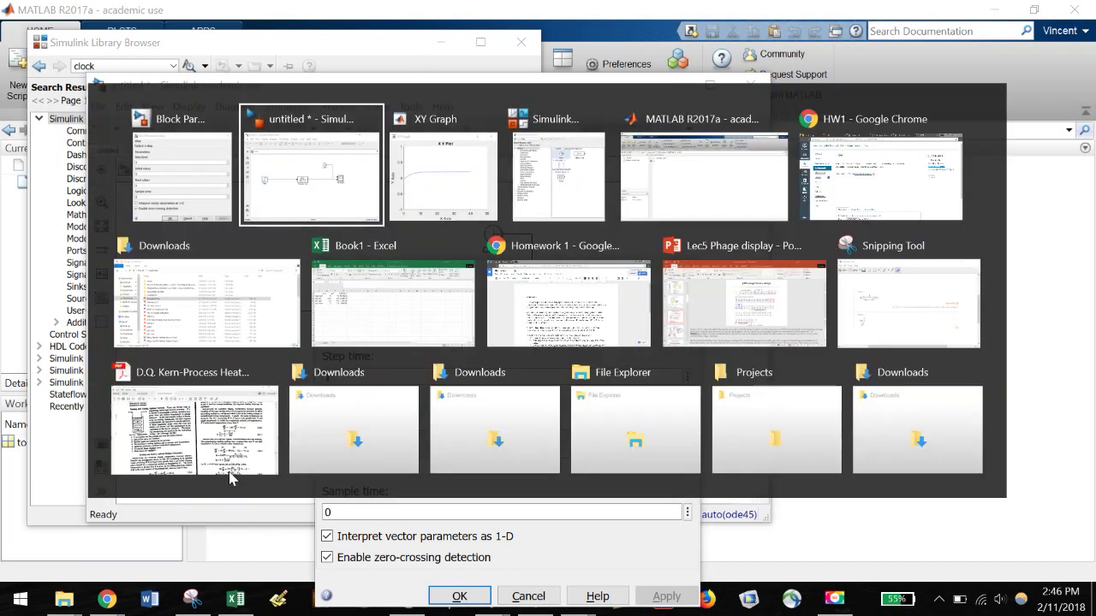
key("alt+Tab")
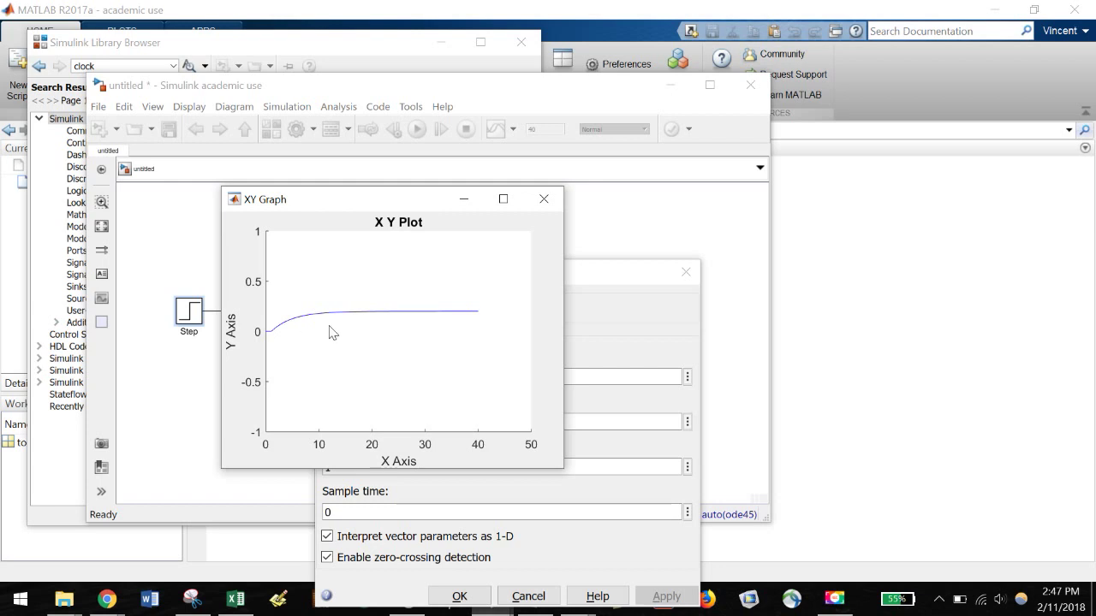
left_click_drag(405, 206, 834, 112)
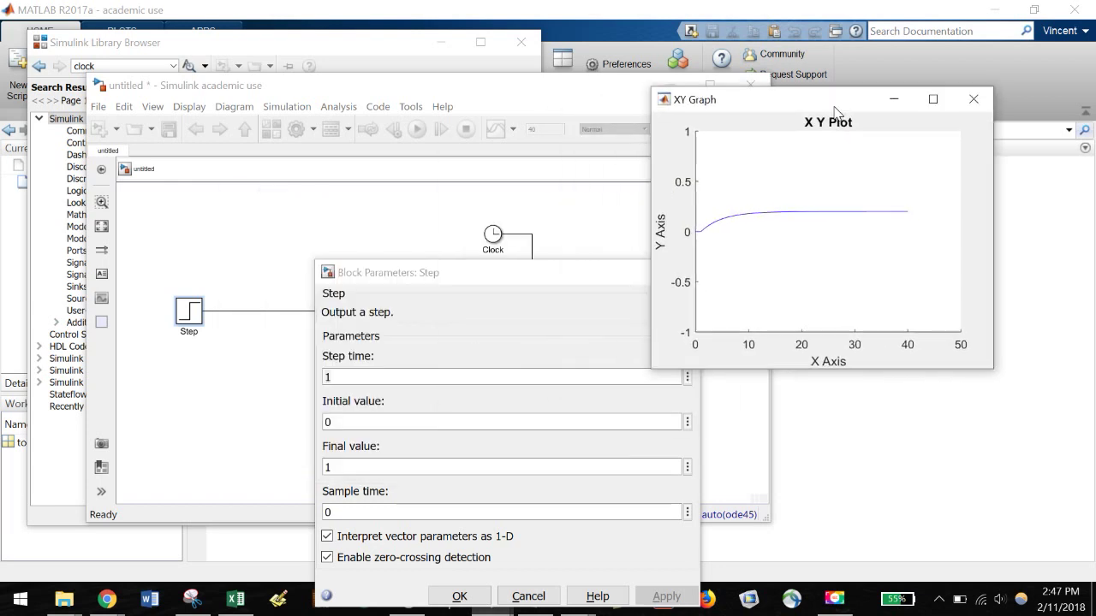
left_click(539, 268)
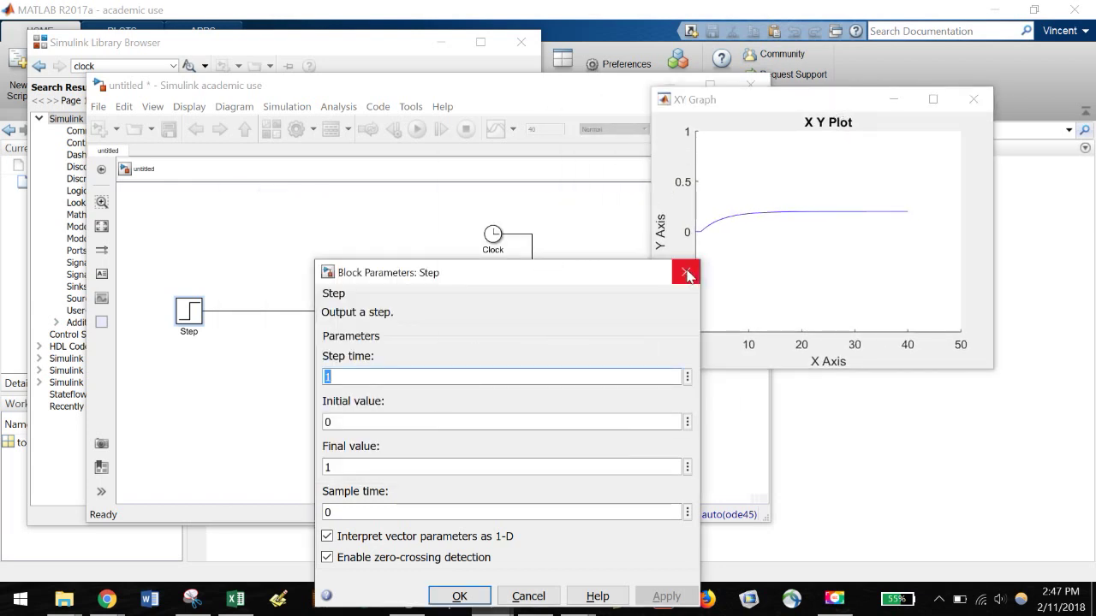
left_click(686, 272)
Open the Transfer Fcn parameters and arrange the XY Graph plot beside them.
double_click(390, 324)
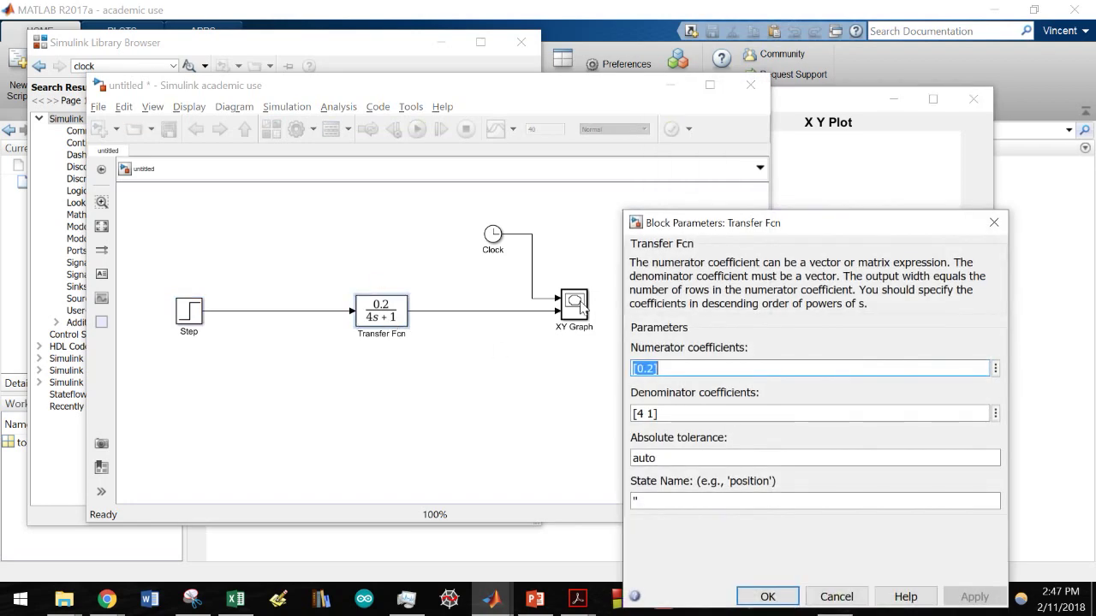
left_click_drag(759, 212, 229, 93)
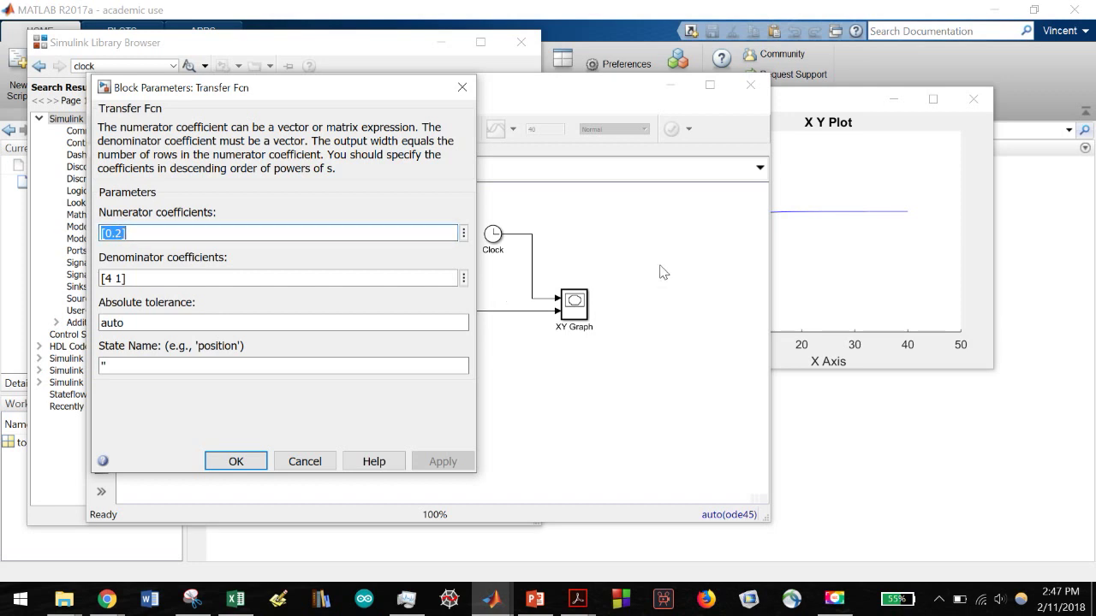
left_click(860, 112)
left_click_drag(815, 109, 668, 122)
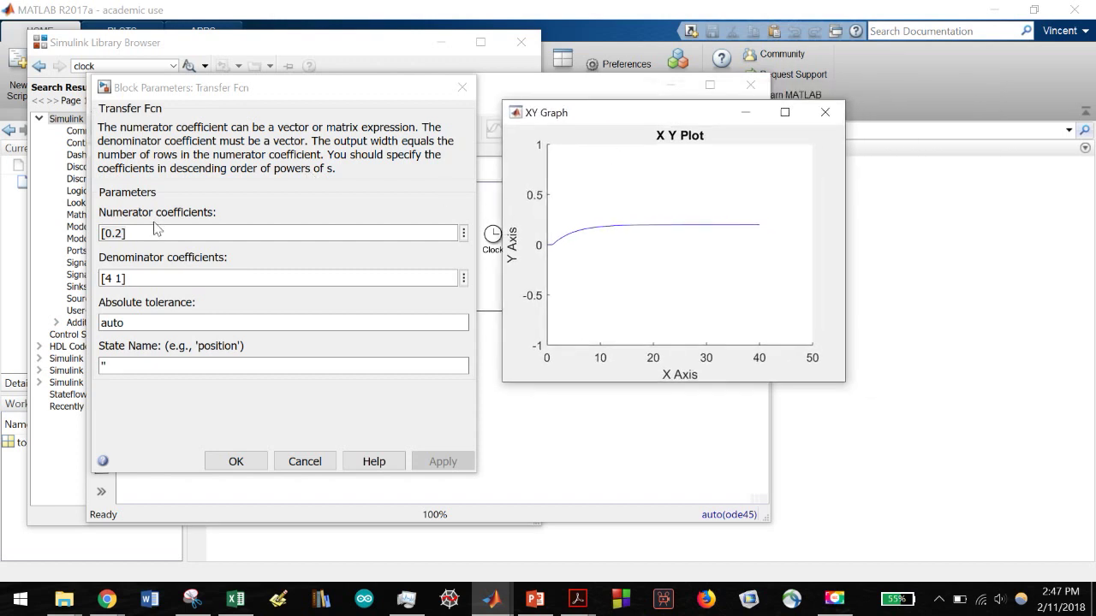
Change the numerator to [0.8], apply, and close the dialog.
left_click(124, 230)
left_click(124, 230)
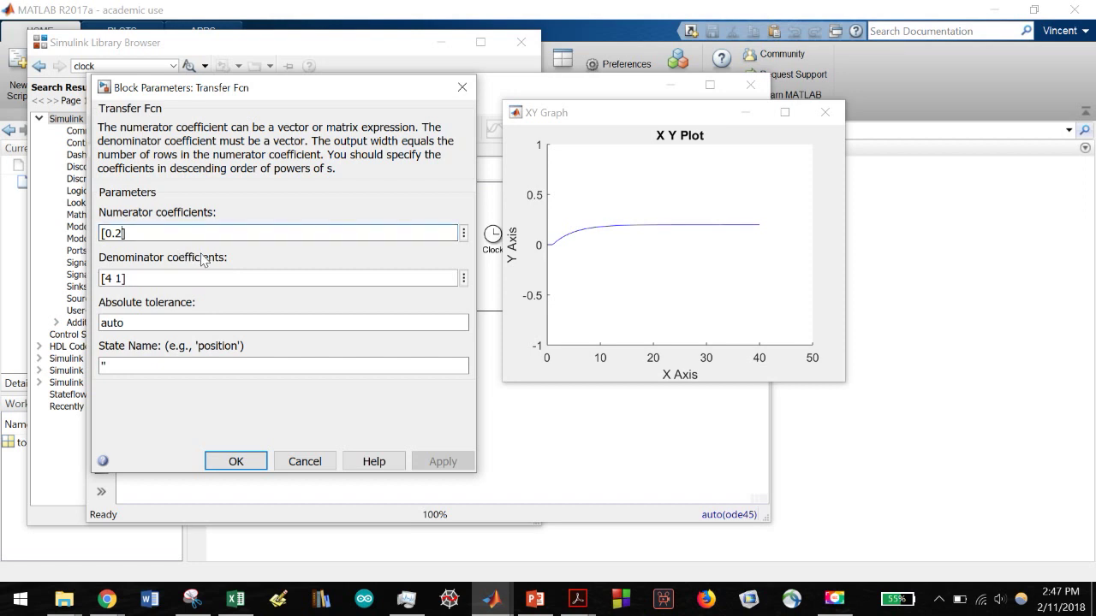
key("BackSpace")
type("8")
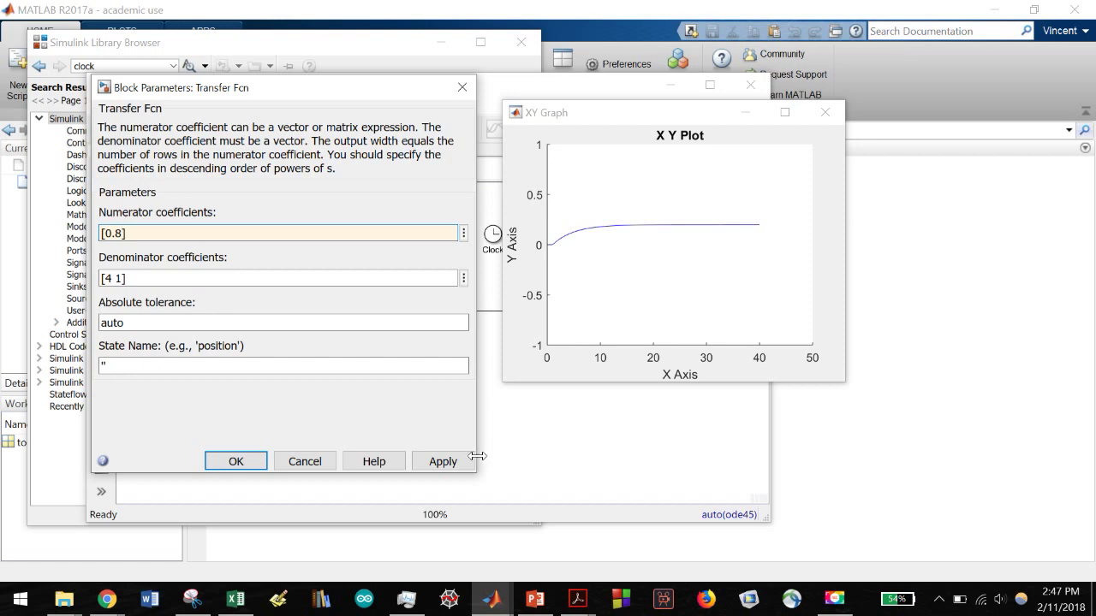
left_click(122, 236)
left_click(428, 468)
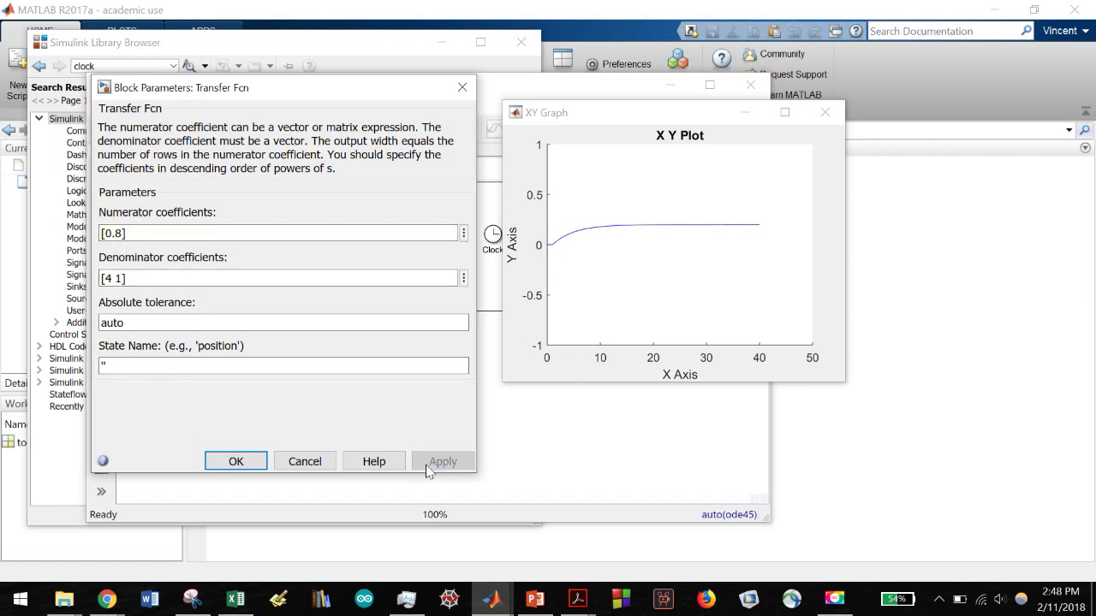
left_click(242, 462)
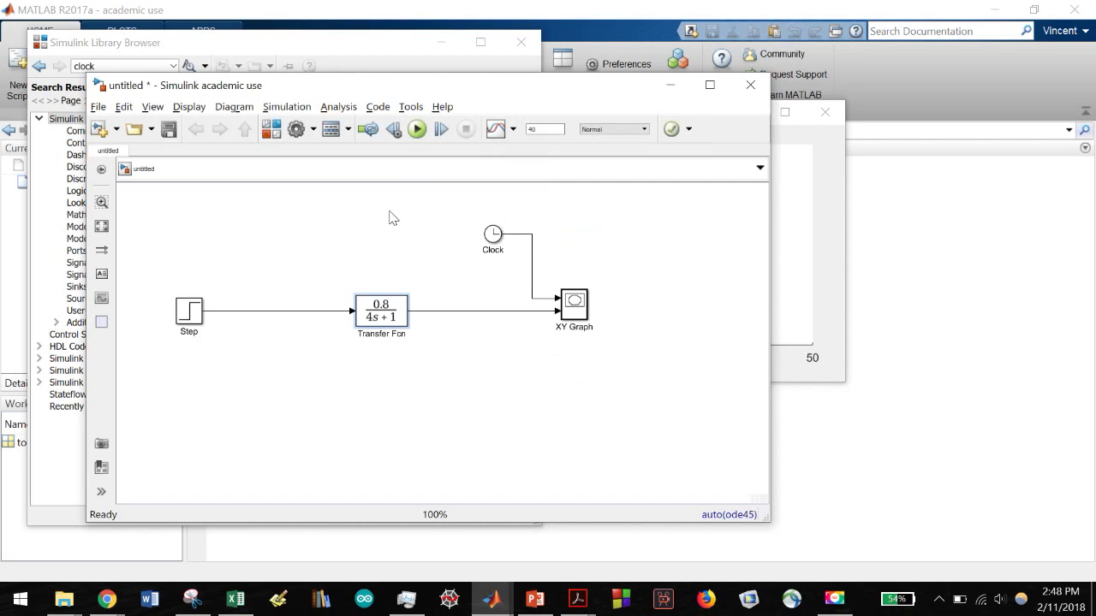
Rerun the simulation and view the XY Graph response levelling near 0.8.
left_click(390, 217)
left_click(417, 129)
left_click(825, 161)
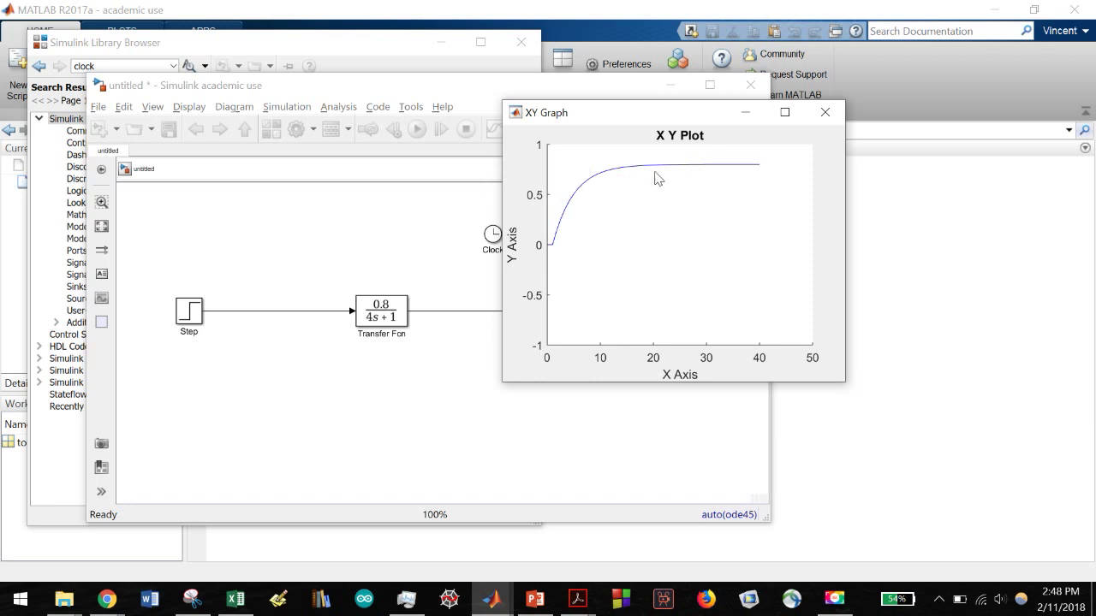
left_click(400, 312)
Open the Transfer Fcn parameters and move the XY Graph plot over the diagram.
double_click(400, 312)
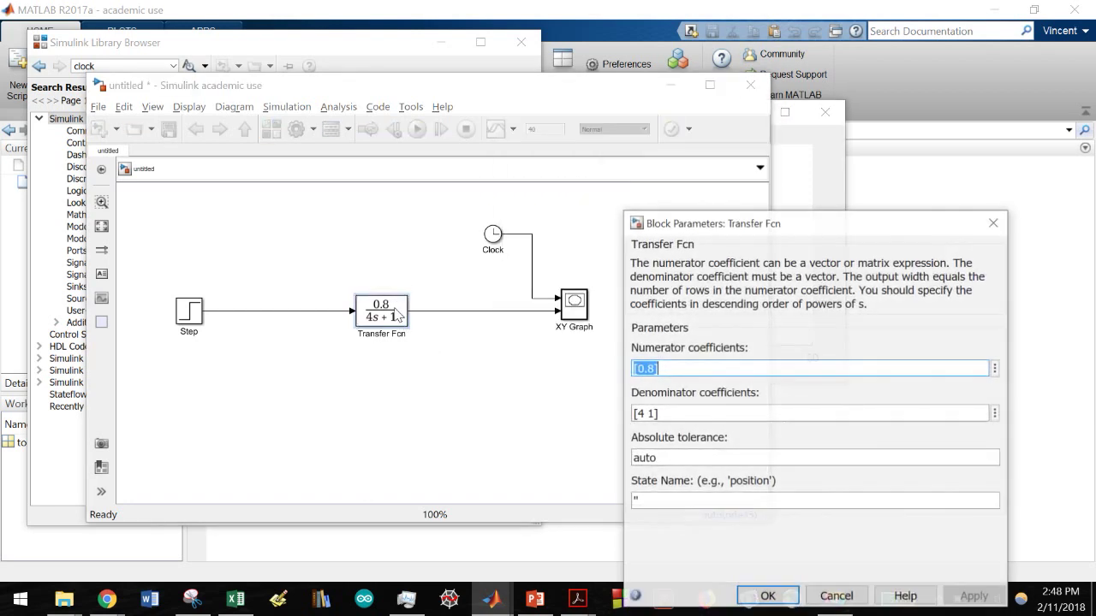
left_click(641, 413)
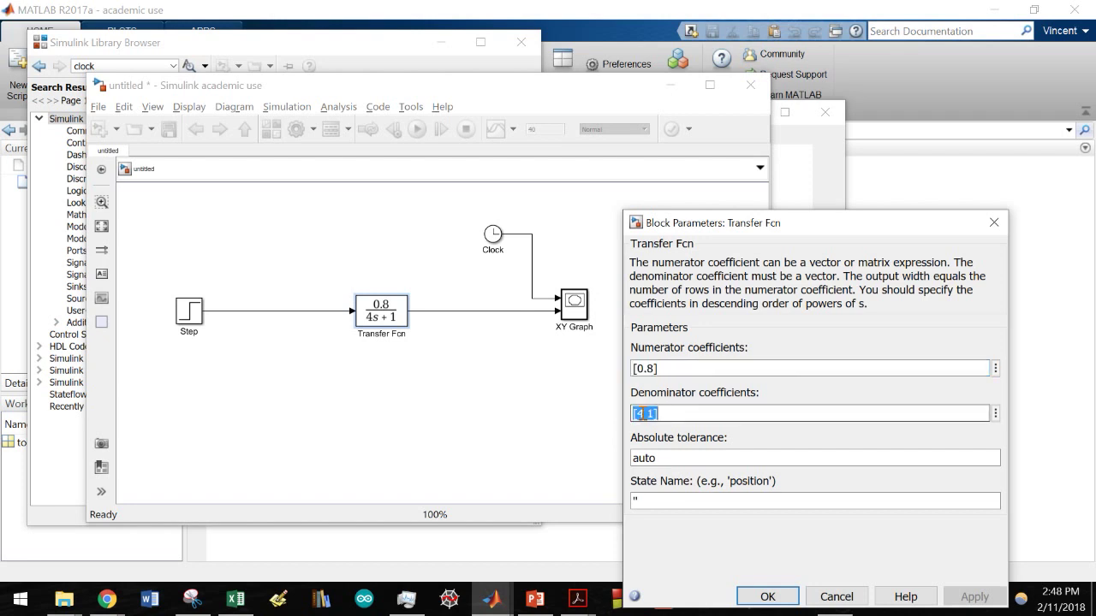
double_click(640, 413)
left_click(743, 114)
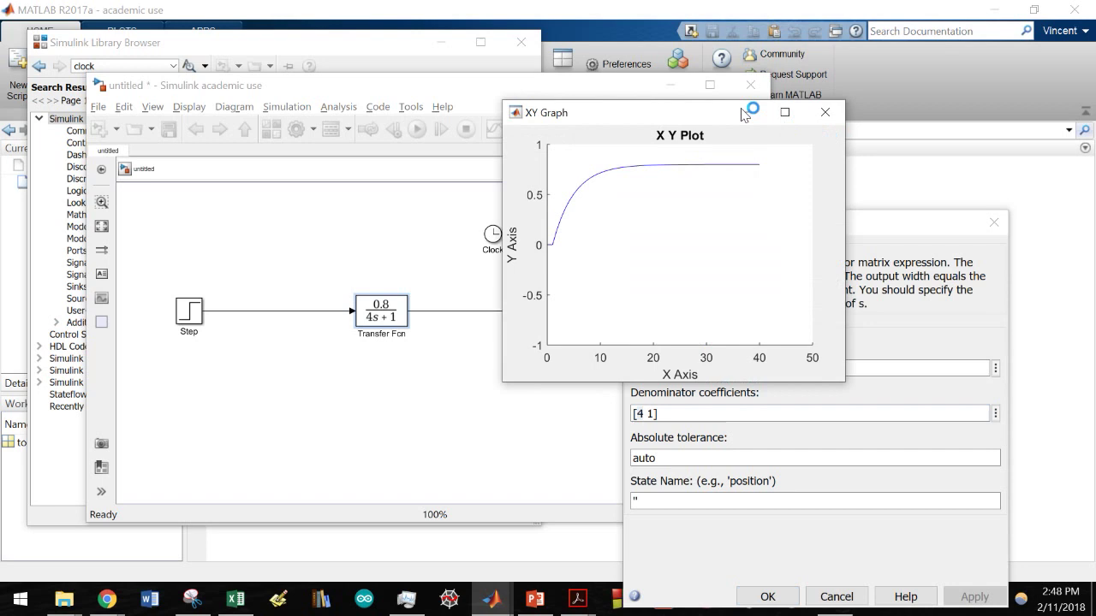
left_click_drag(708, 116, 420, 142)
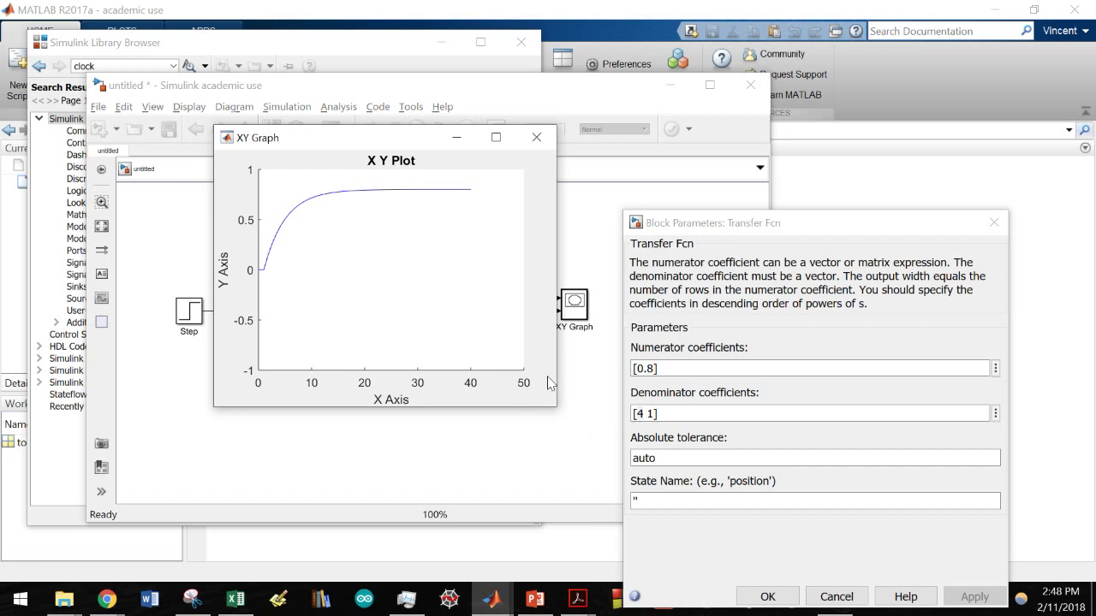
Change the denominator to [8 1], apply and close, then close the outdated response plot.
left_click(647, 417)
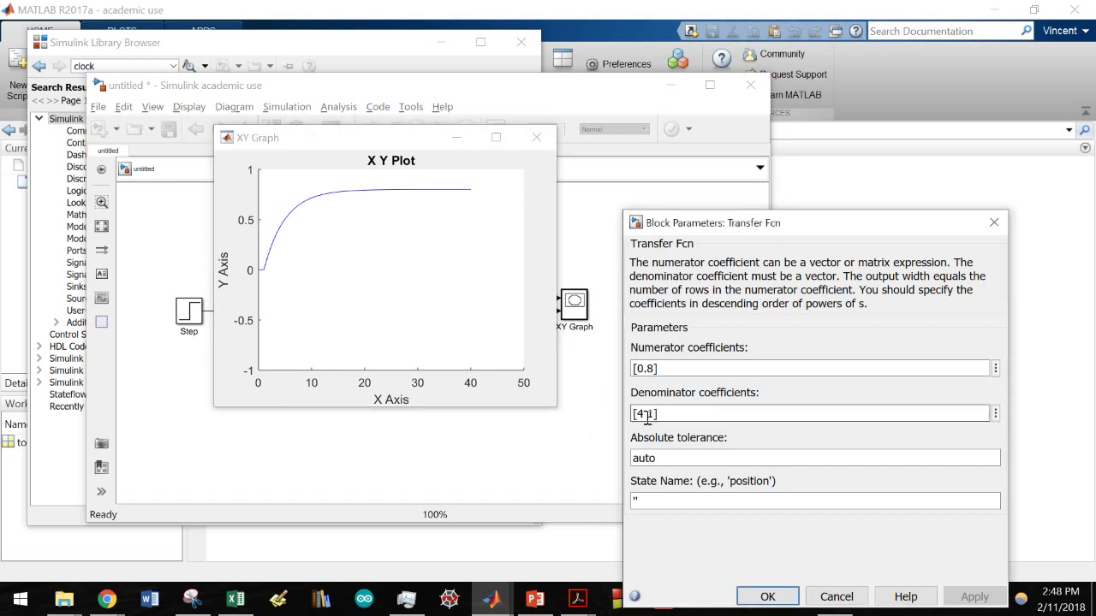
key("BackSpace")
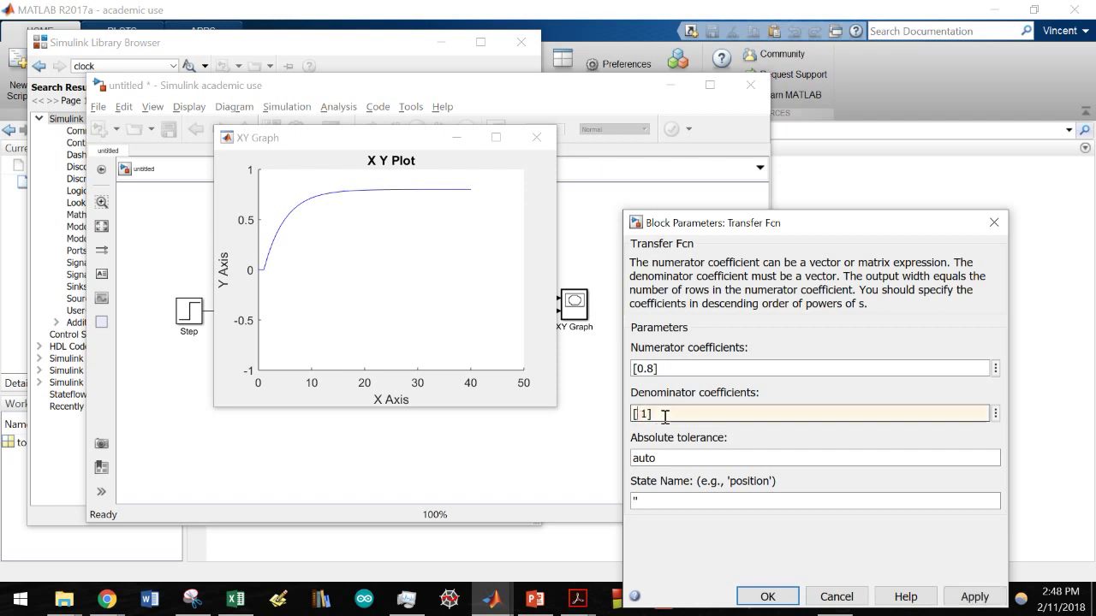
type("8")
left_click(954, 596)
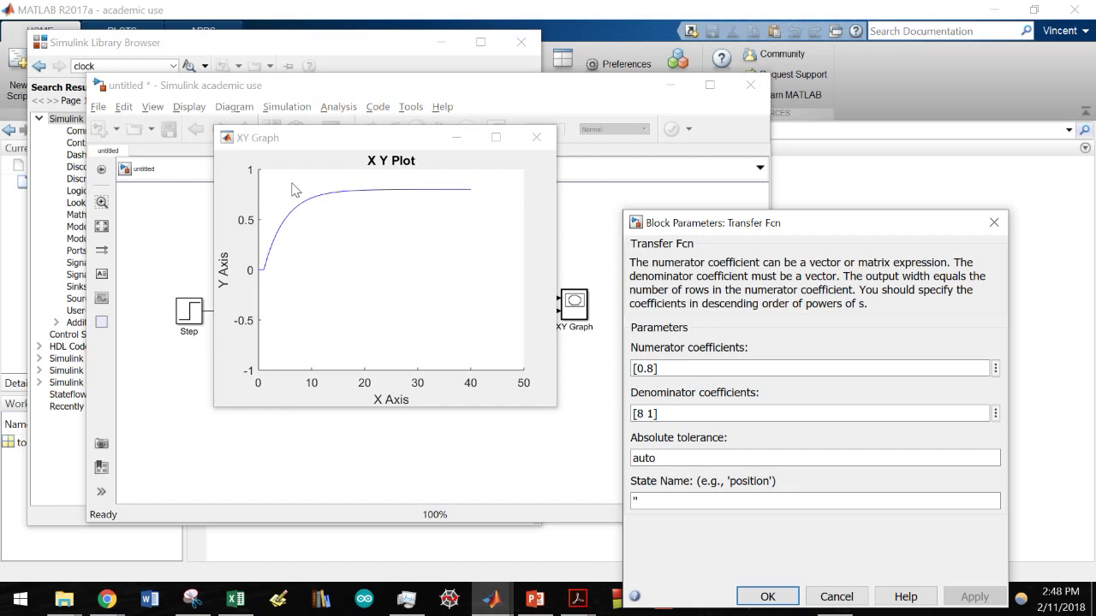
left_click(758, 593)
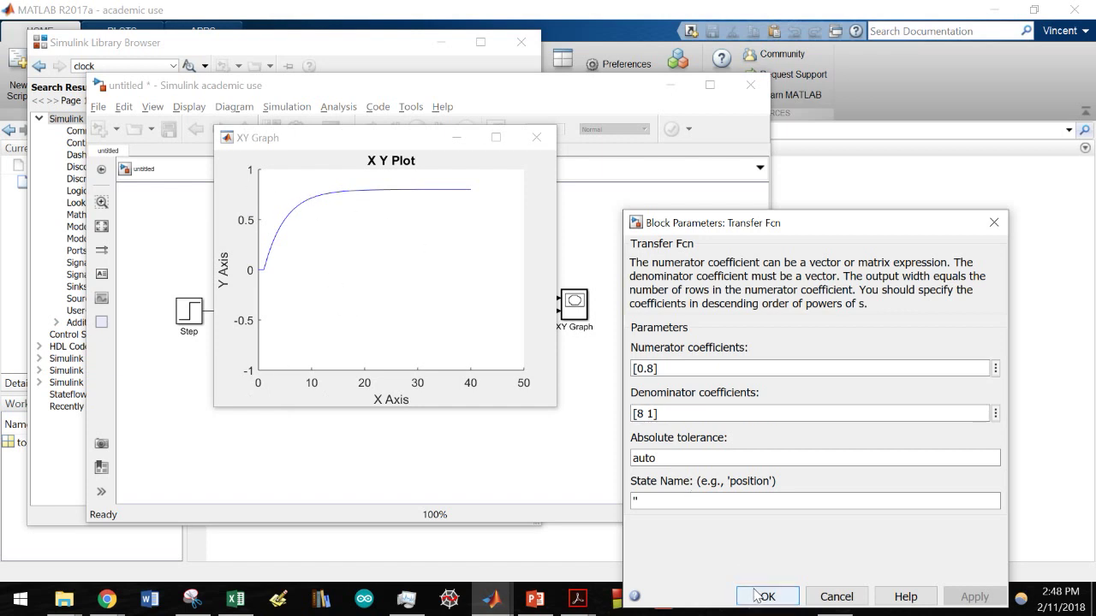
left_click(537, 138)
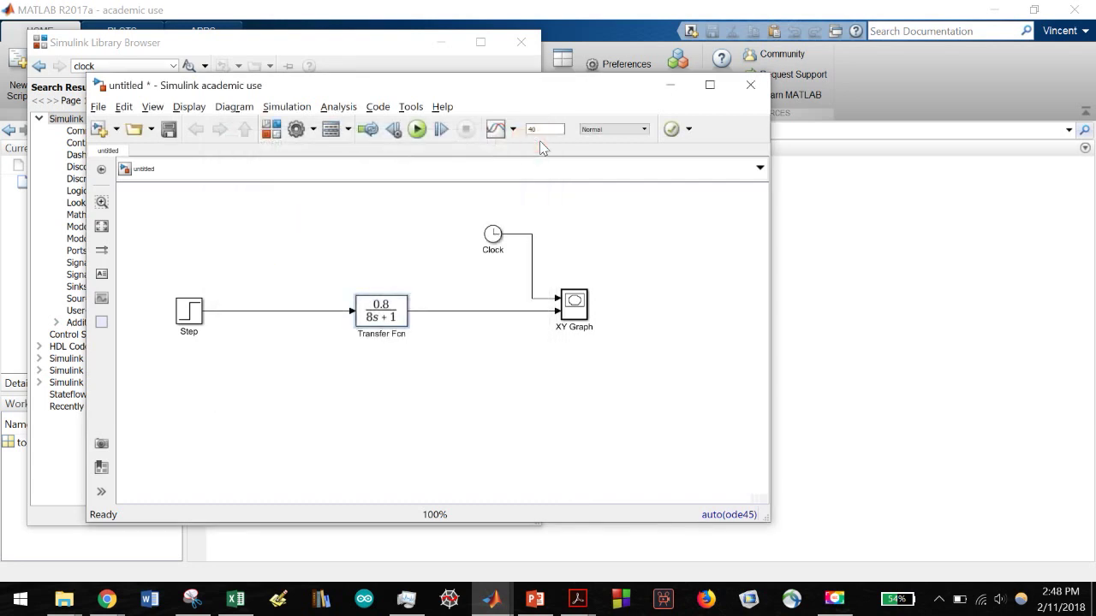
Simulate the 0.8/(8s+1) model, review its slower response ending at t=40, and close the XY Graph.
left_click(417, 130)
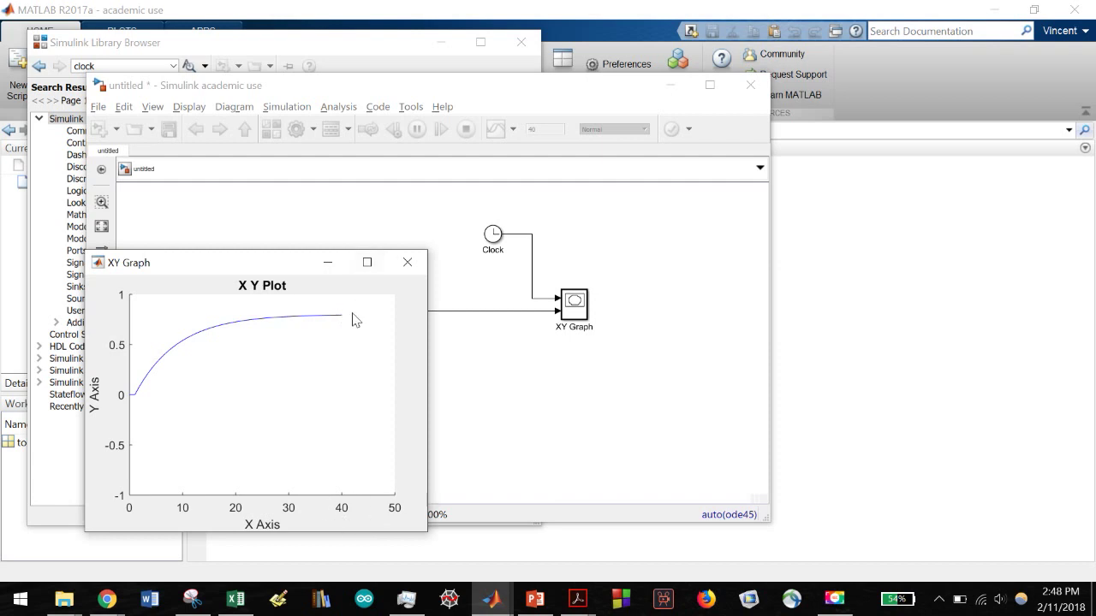
left_click(407, 262)
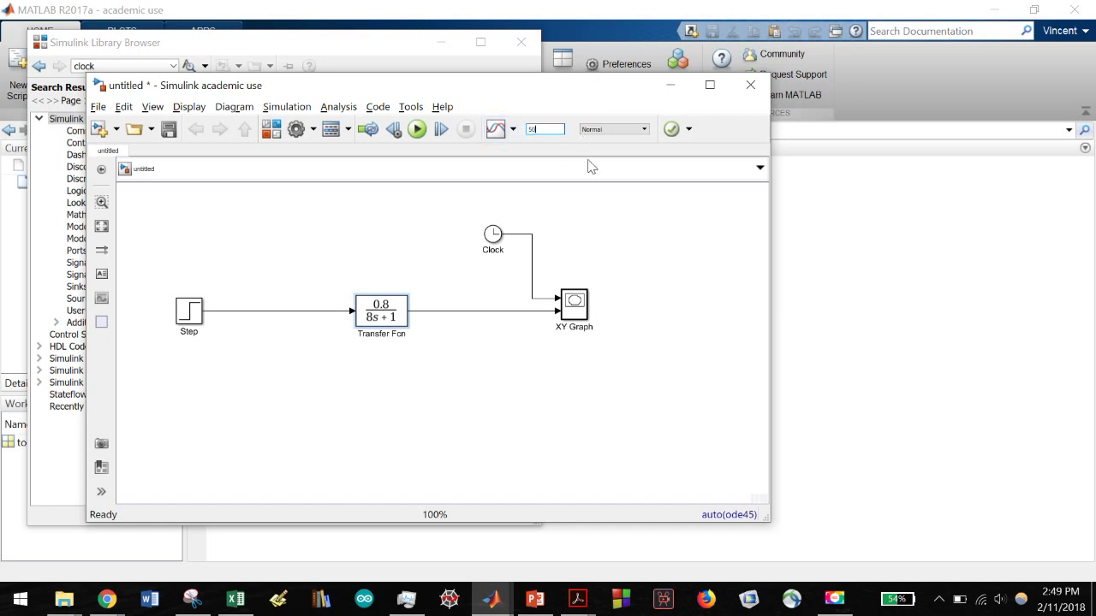
Rerun the 0.8/(8s+1) model to t=50, confirm the response levels near 0.8, and close the plot.
left_click(416, 130)
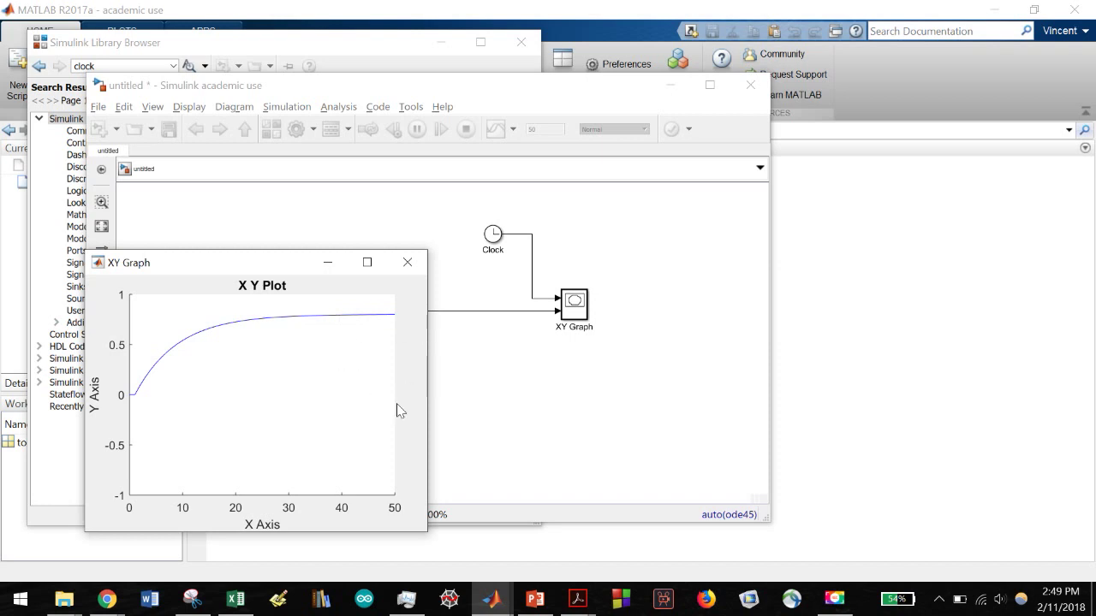
left_click(407, 262)
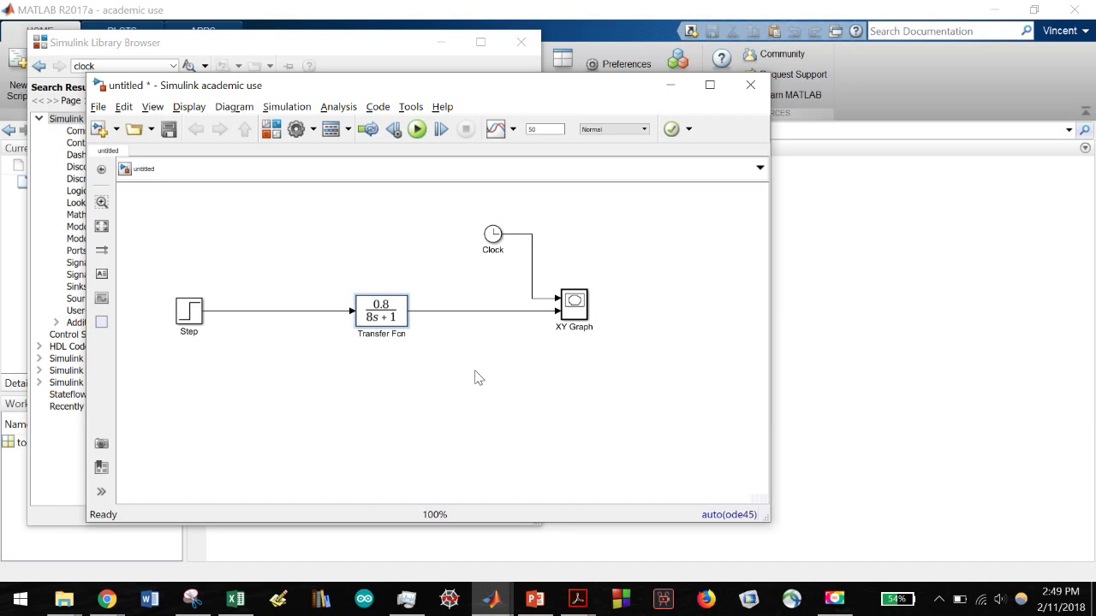
left_click(440, 190)
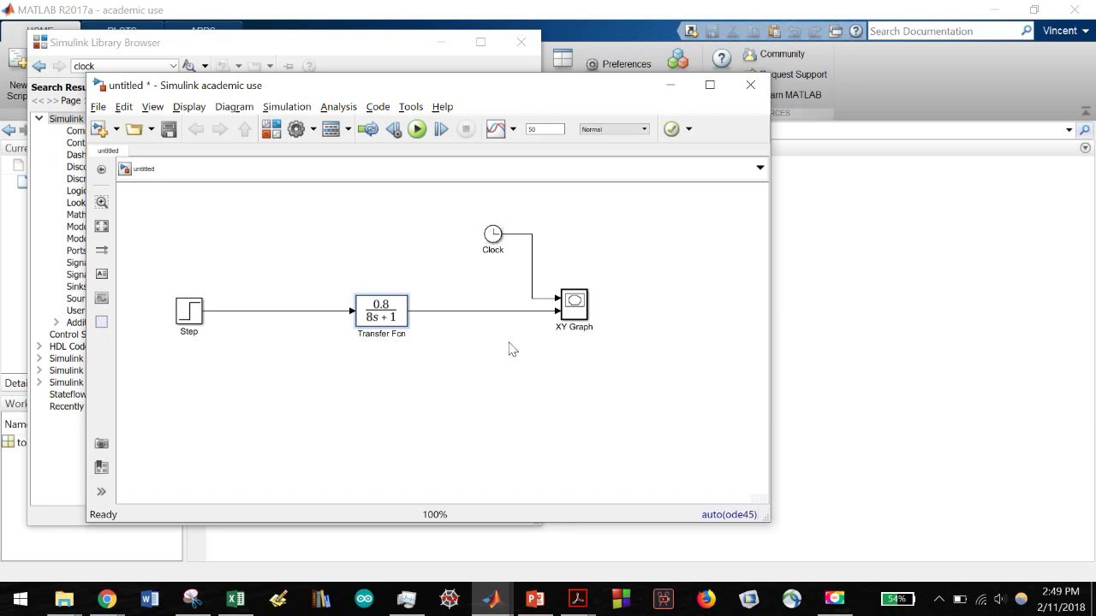